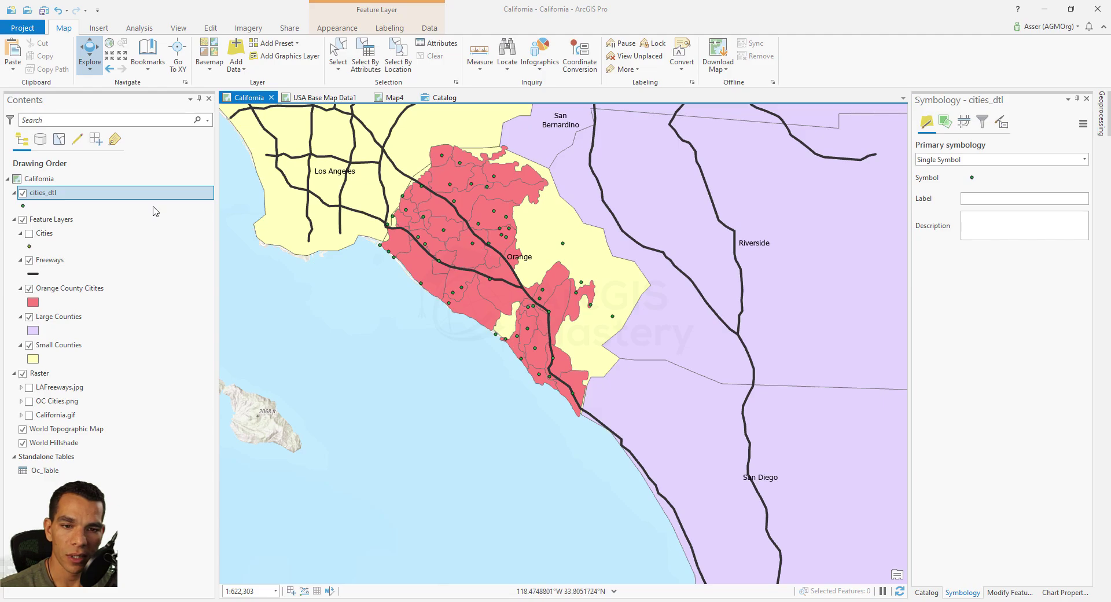
Open the attribute tables of the cities_dtl and Orange County Citites layers and compare their fields
right_click(43, 192)
click(69, 242)
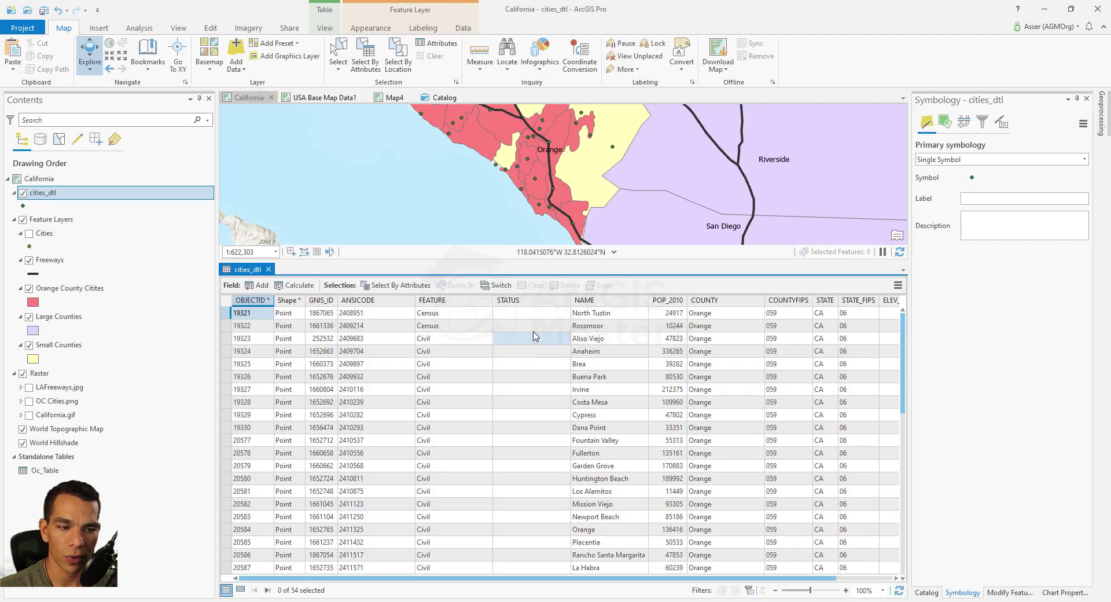
mouse_move(716, 305)
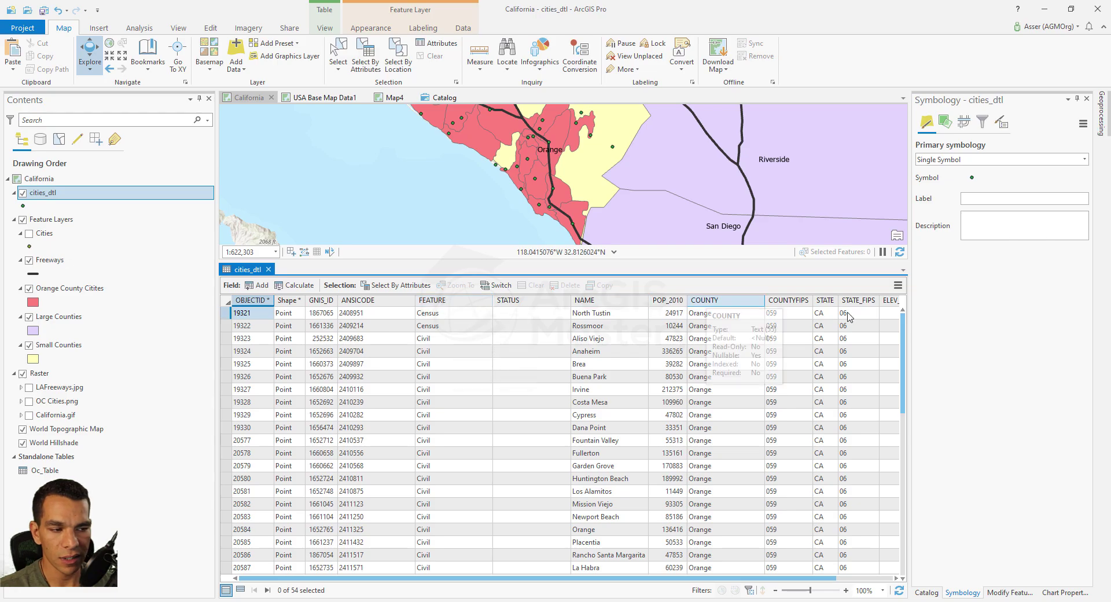
right_click(73, 288)
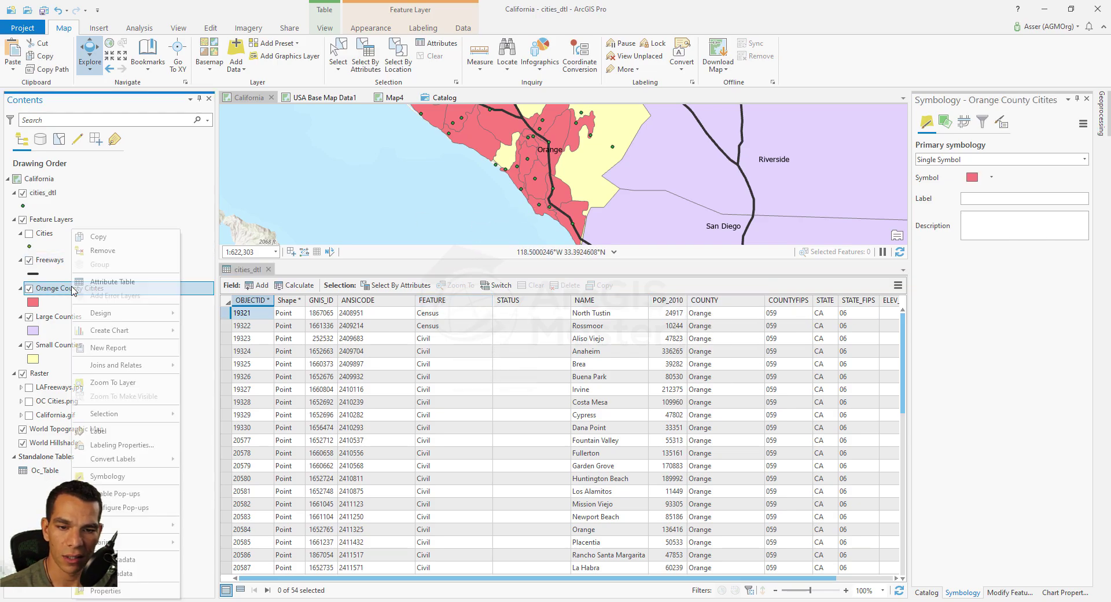
click(113, 282)
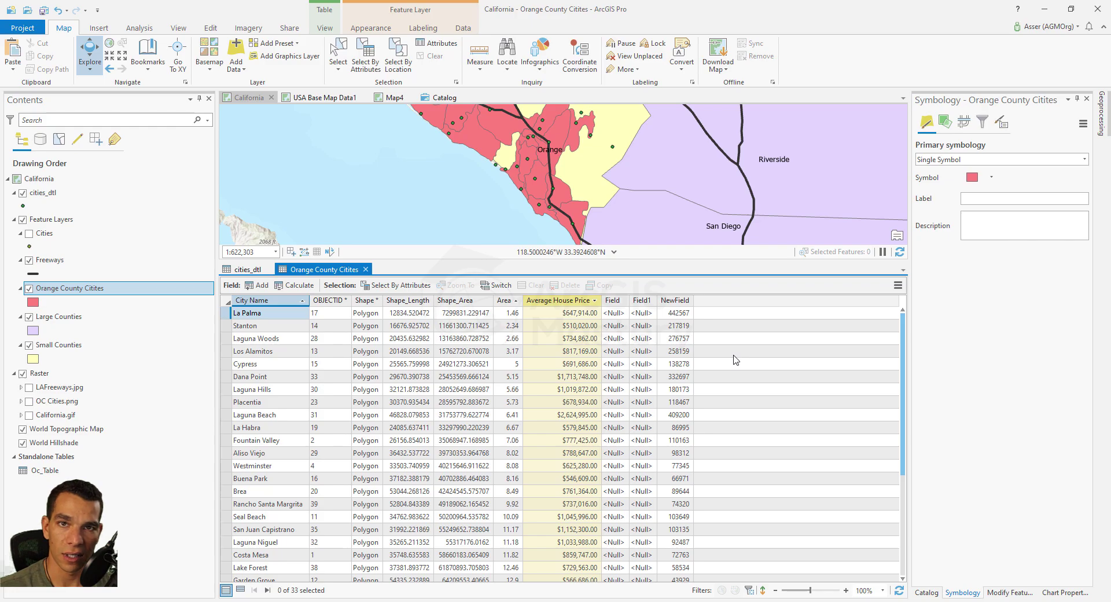
click(243, 269)
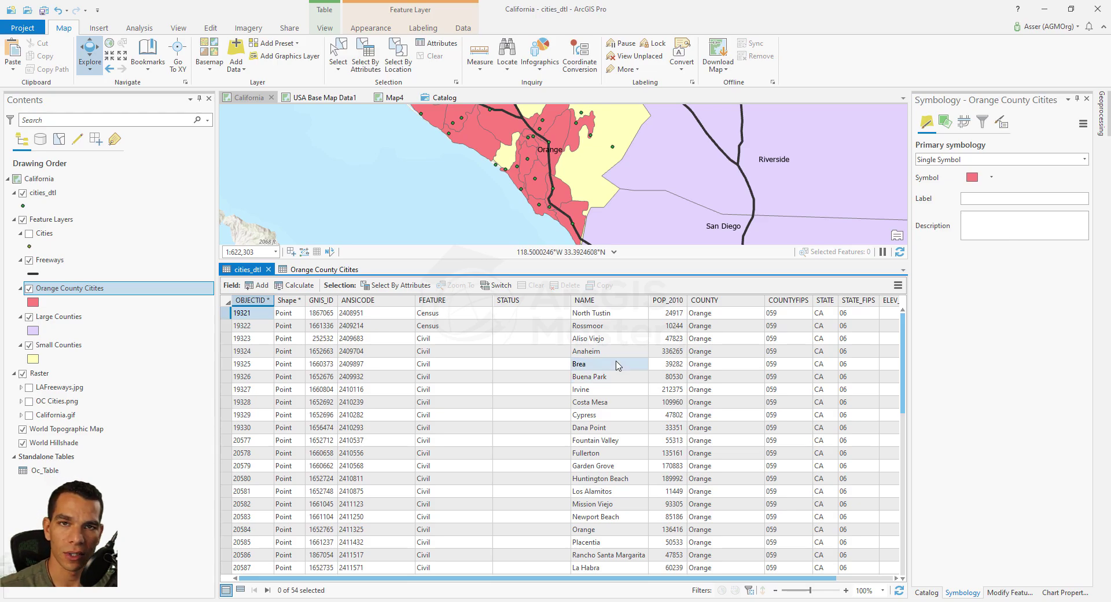
click(330, 270)
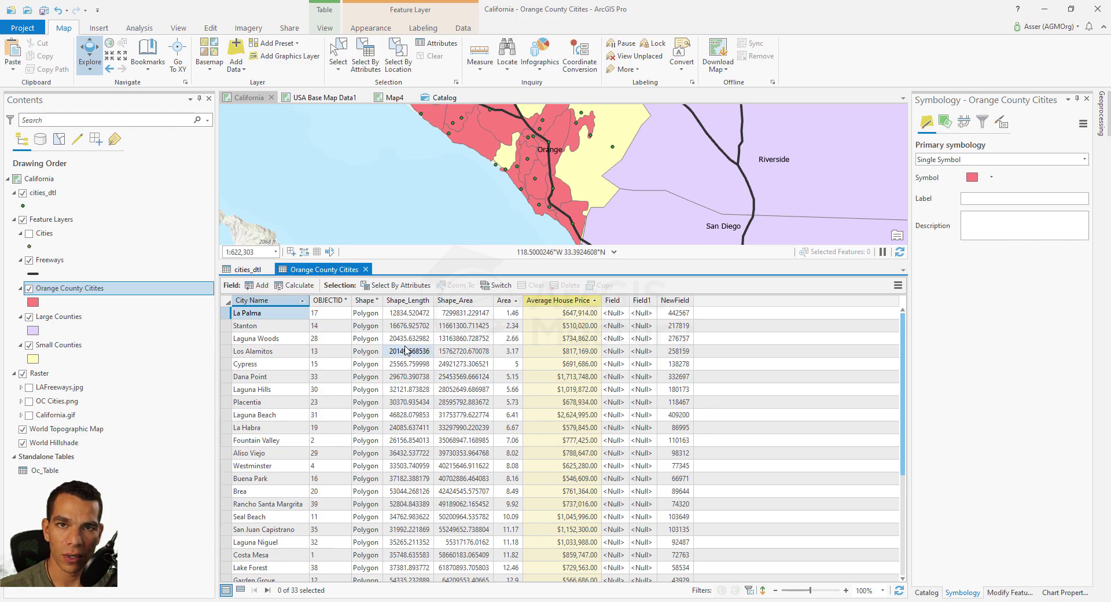
right_click(83, 289)
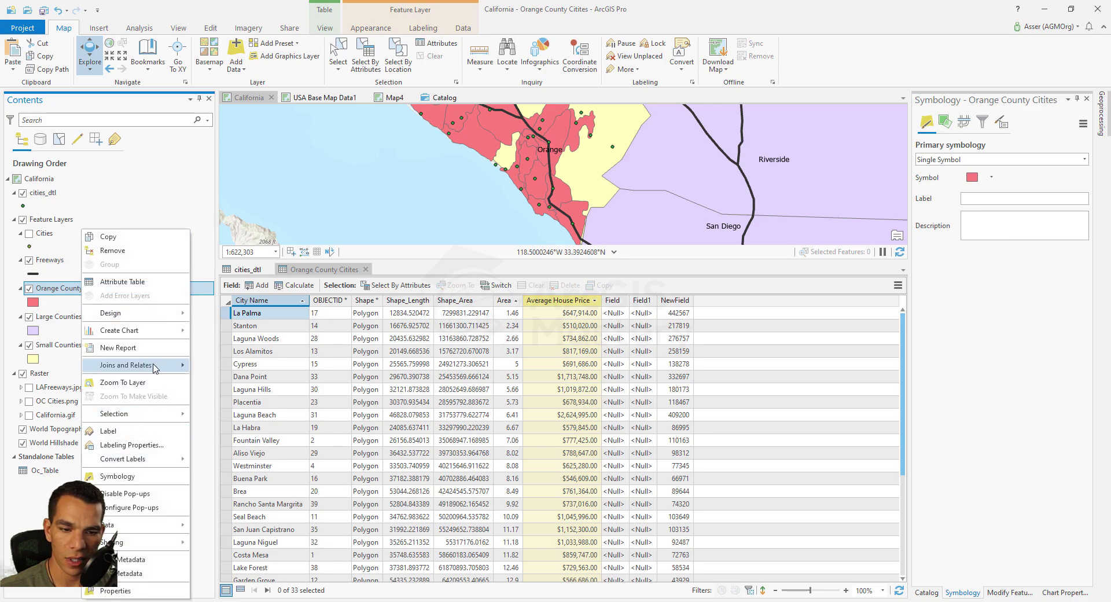
mouse_move(155, 366)
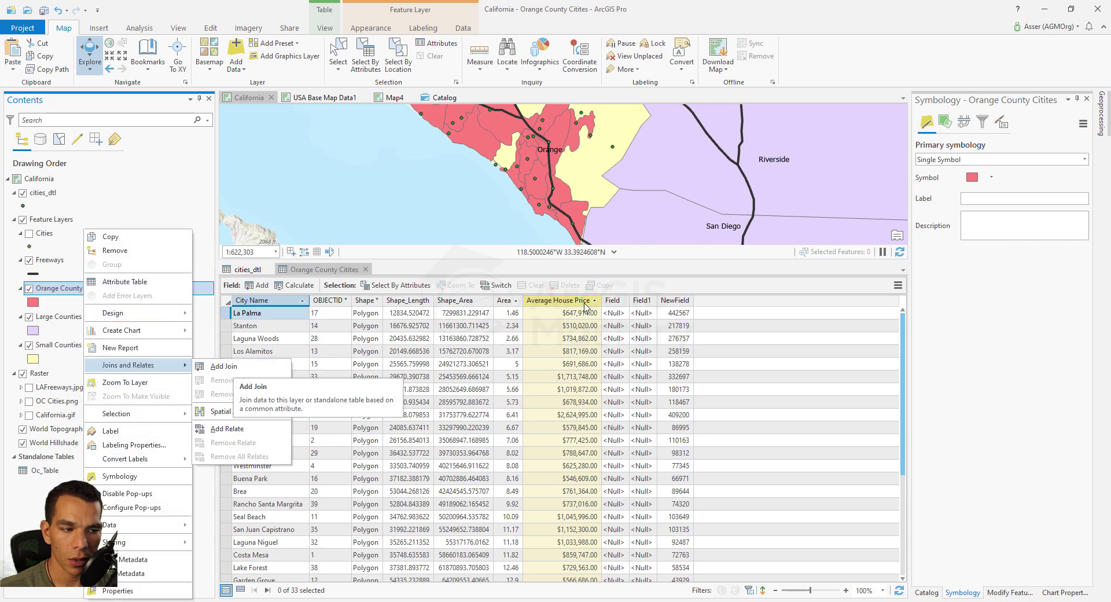
click(862, 288)
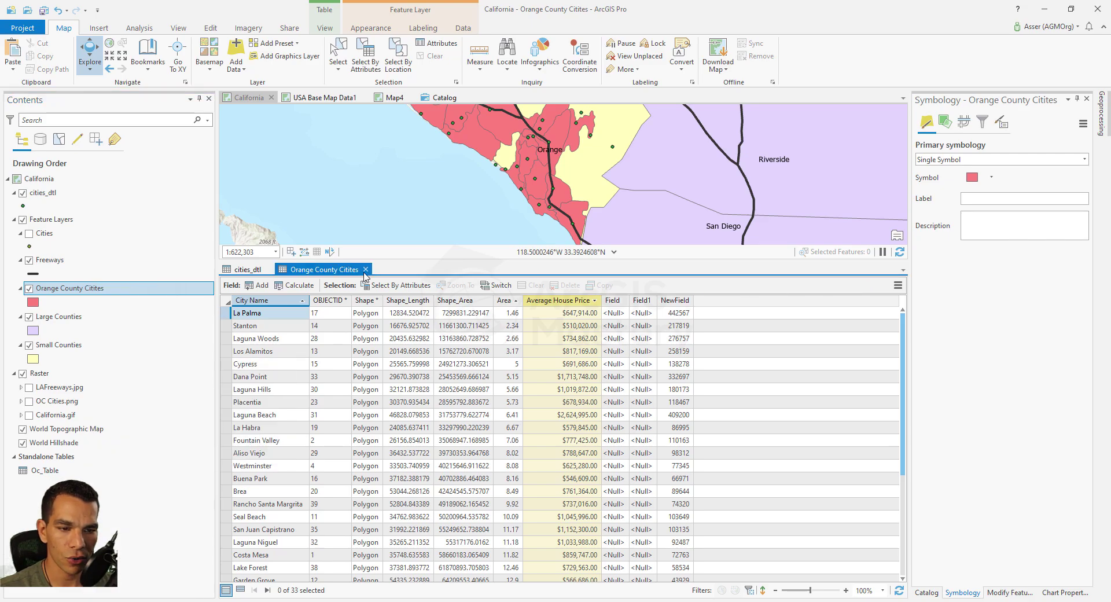
click(897, 284)
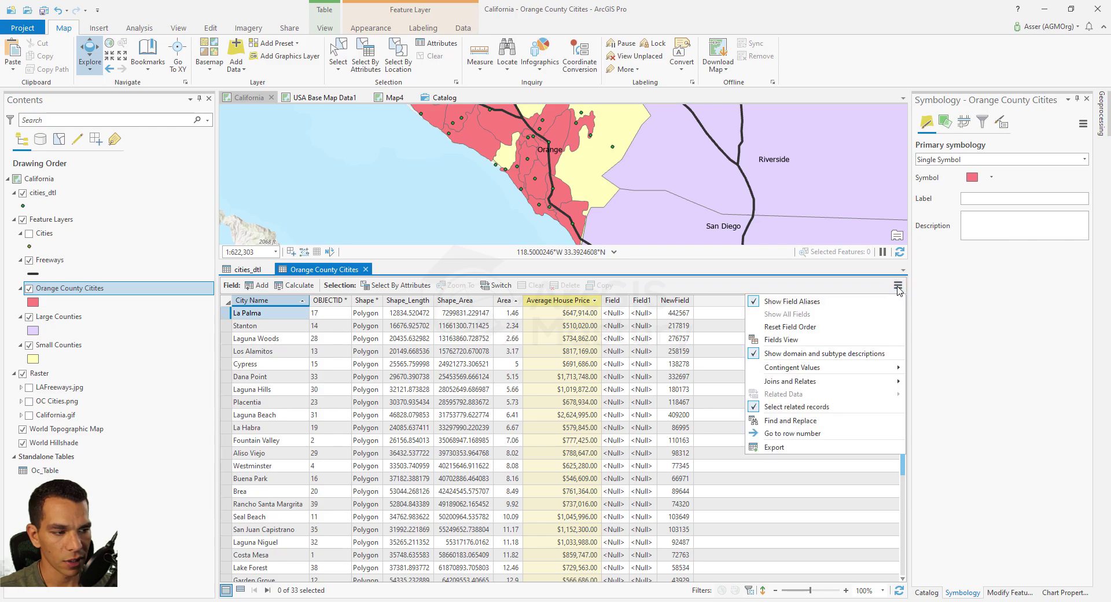
mouse_move(846, 386)
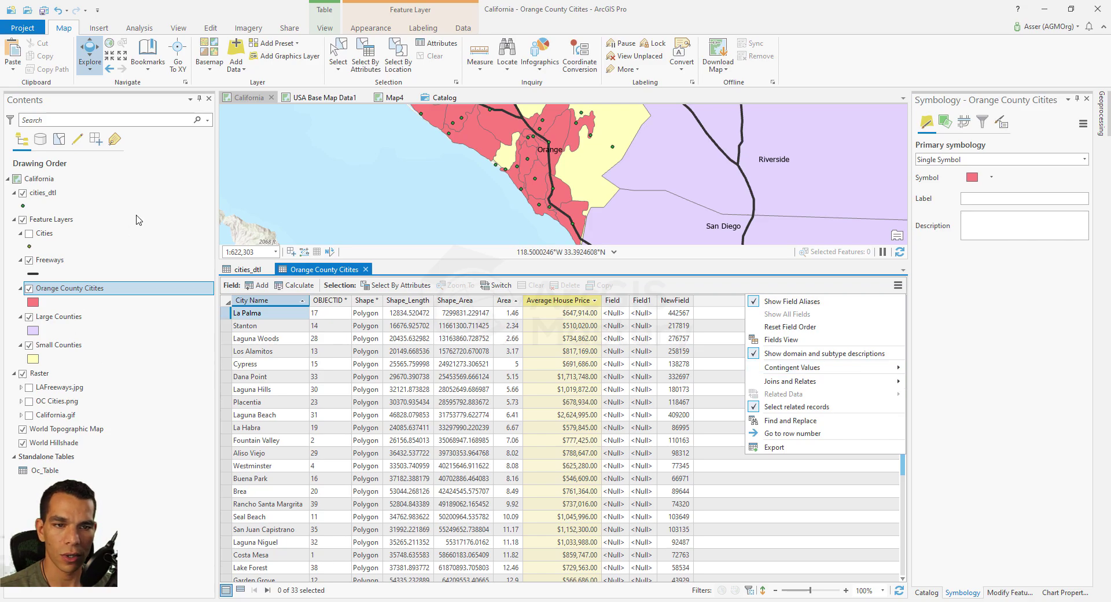
key(Escape)
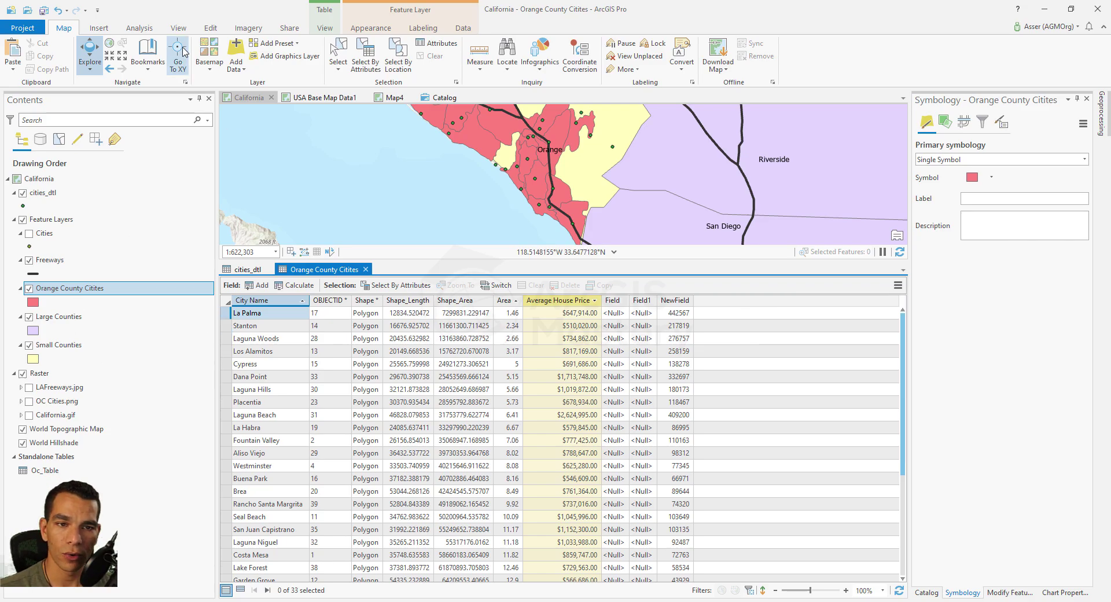
click(141, 28)
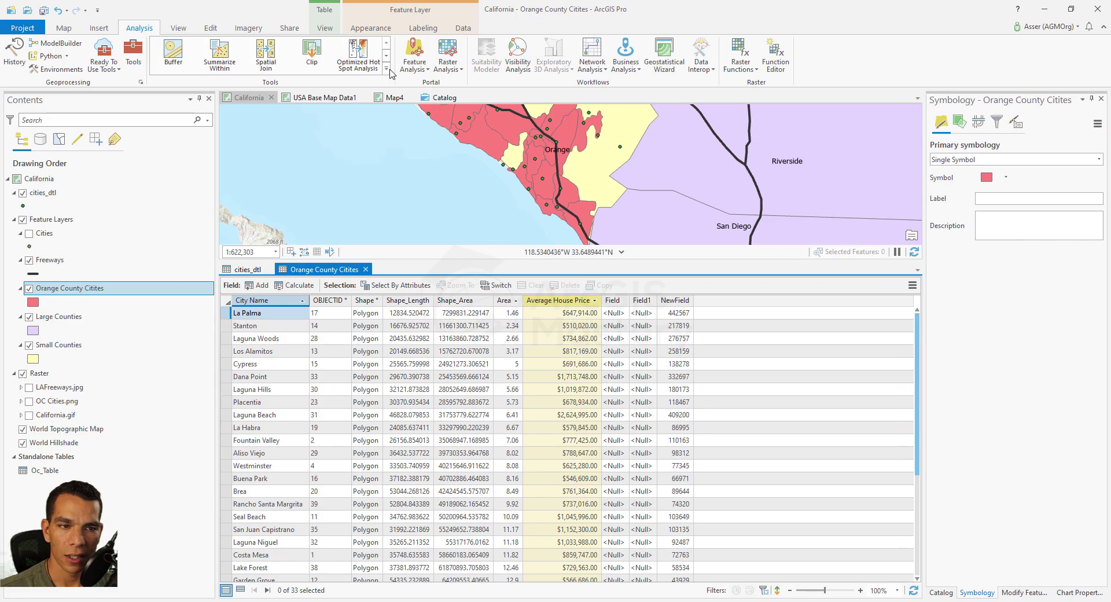
click(386, 68)
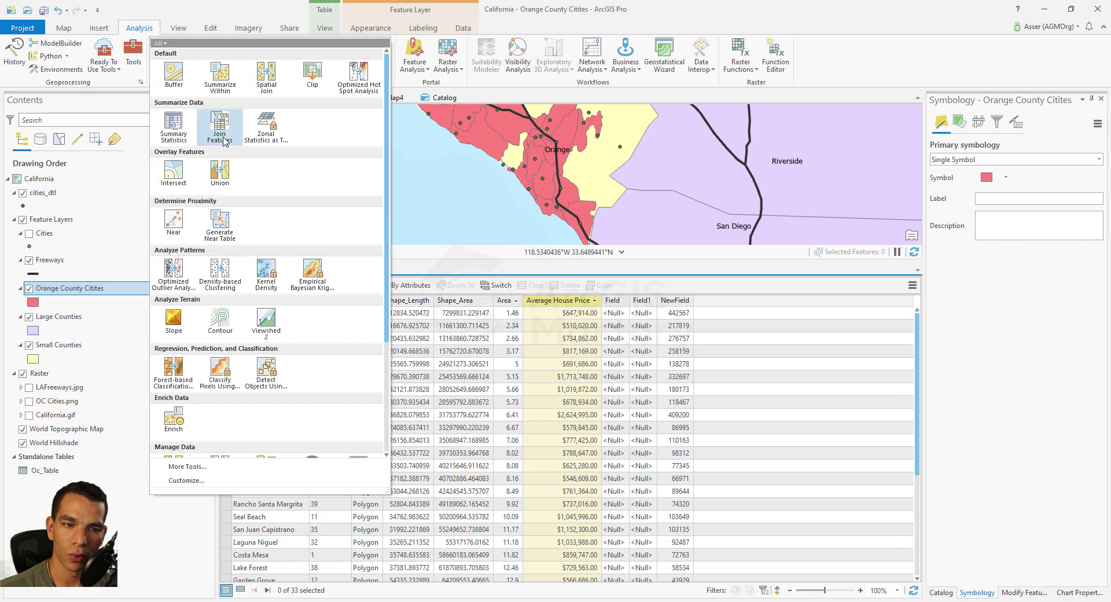
click(498, 25)
click(465, 28)
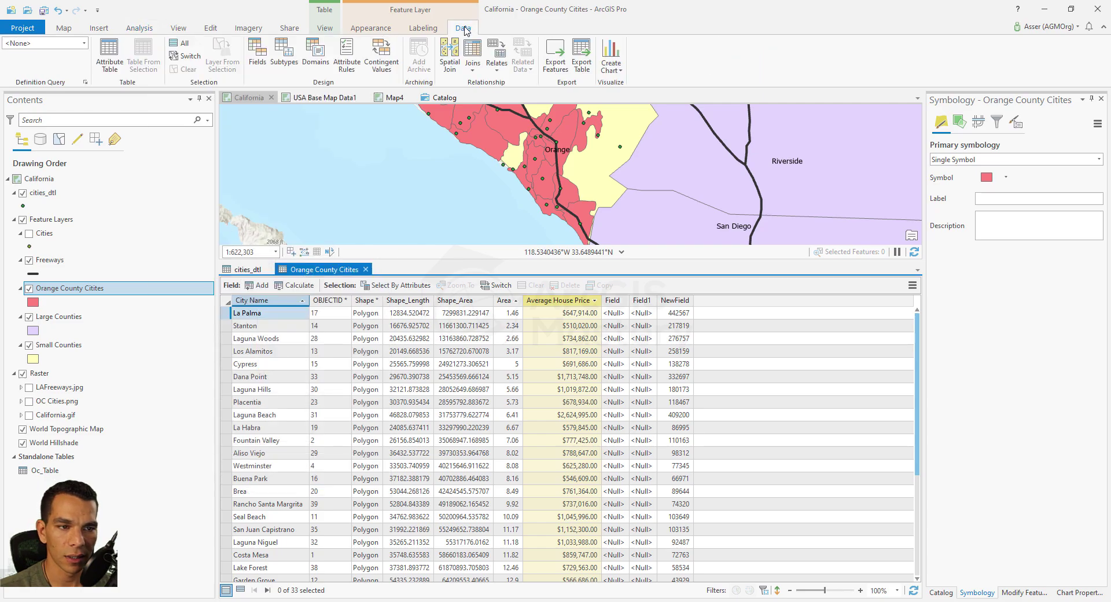
click(473, 70)
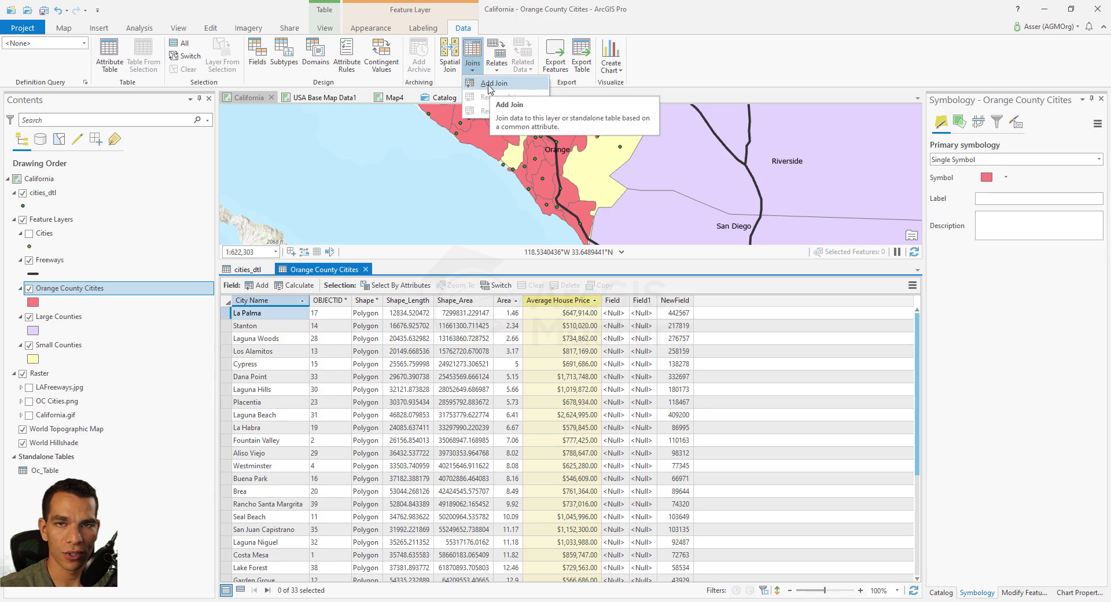
click(181, 30)
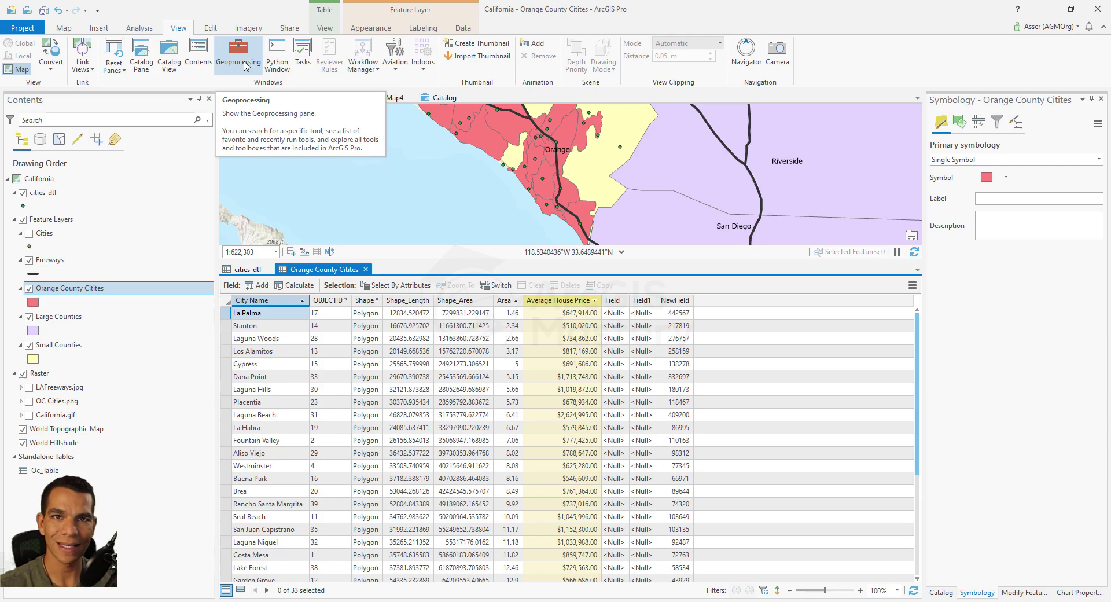
Set up an attribute join on the Orange County Citites layer, matching City Name to the NAME field of cities_dtl
right_click(79, 291)
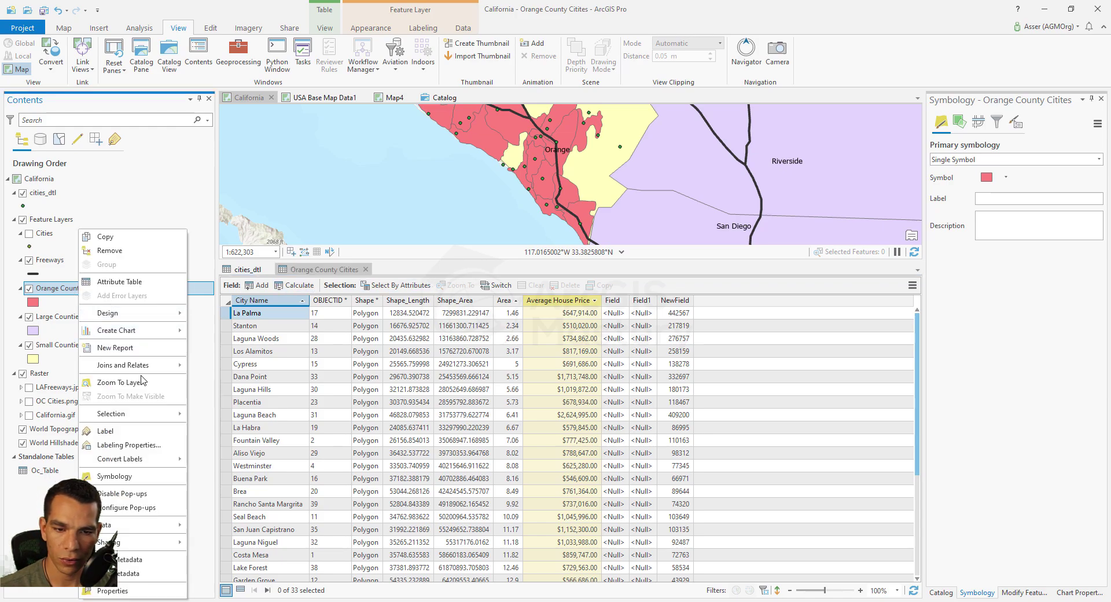
mouse_move(151, 369)
click(218, 366)
drag(558, 143, 817, 147)
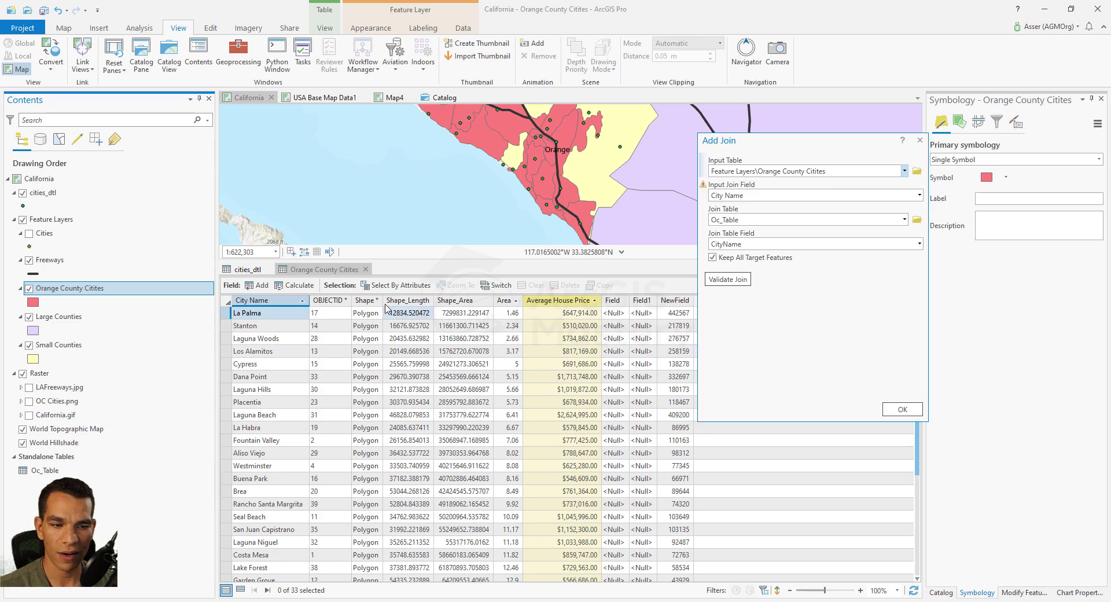
click(328, 270)
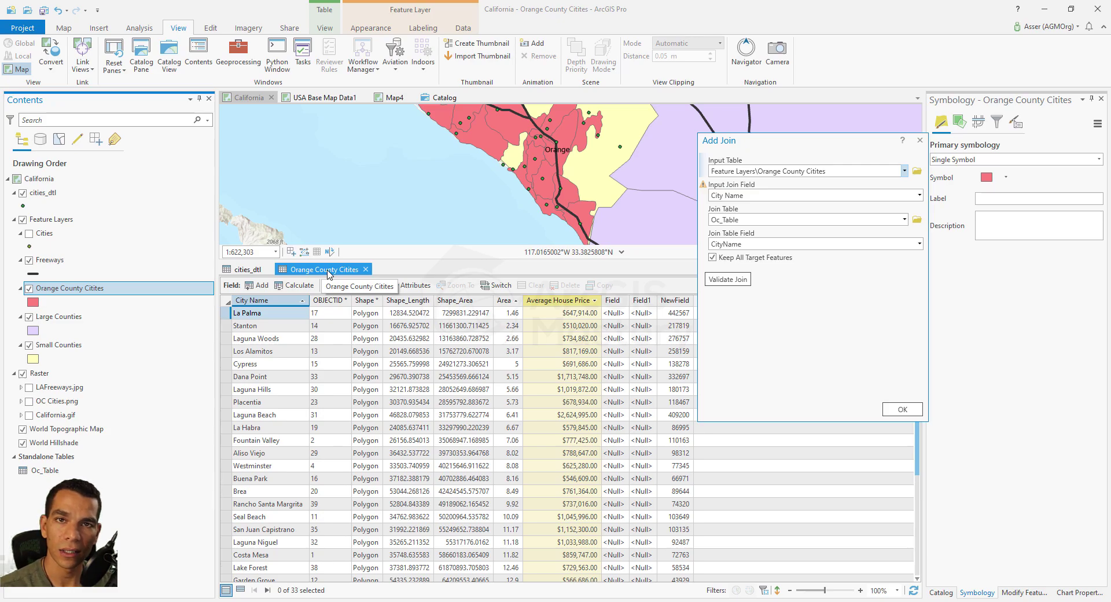
click(248, 270)
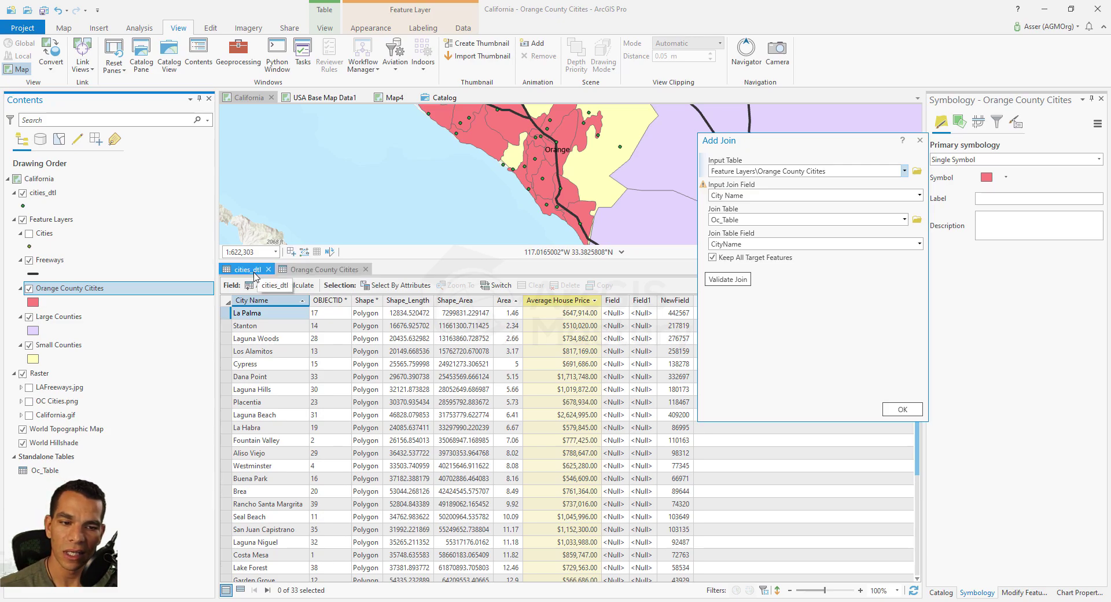
click(327, 269)
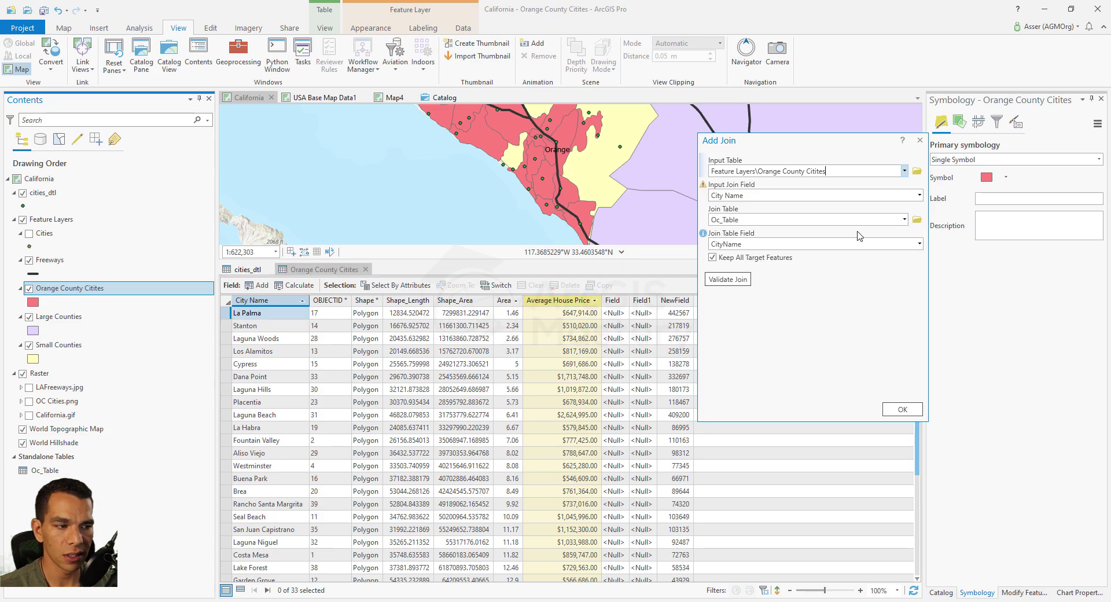
click(905, 219)
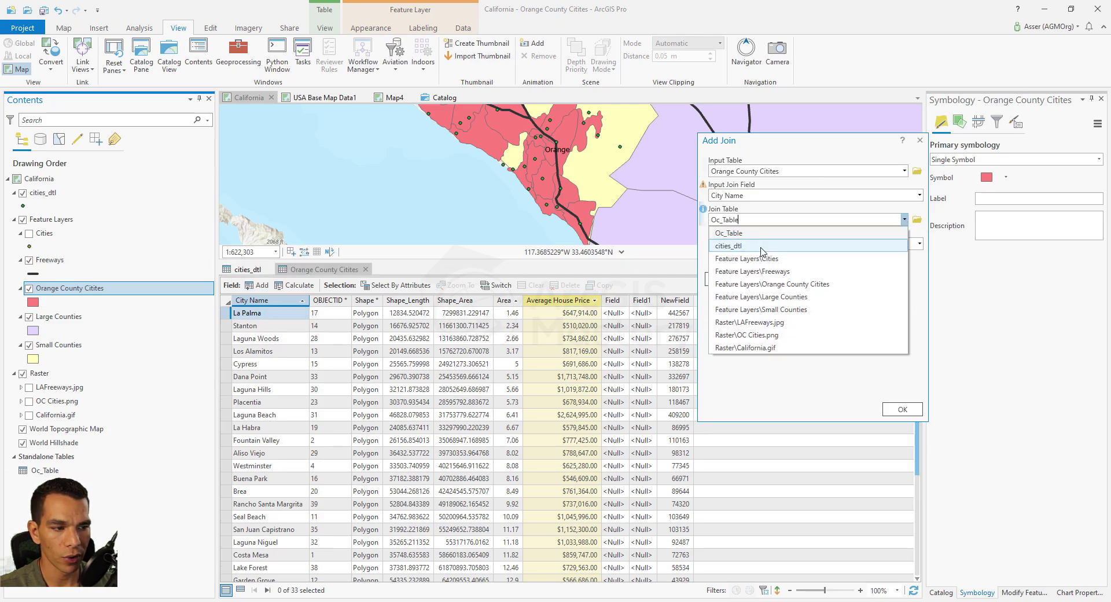
click(738, 247)
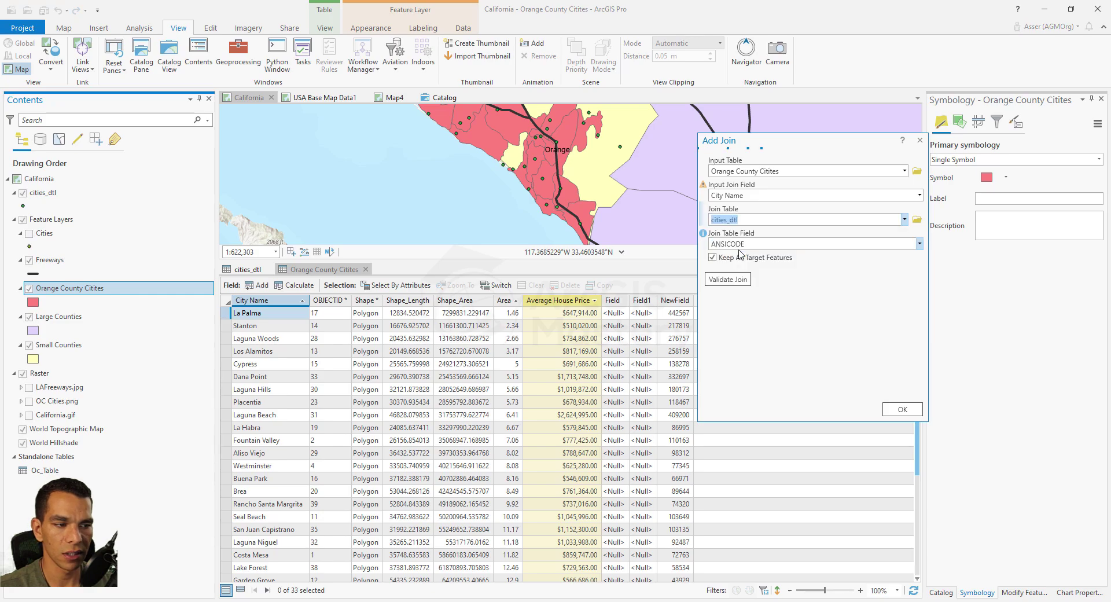
click(920, 244)
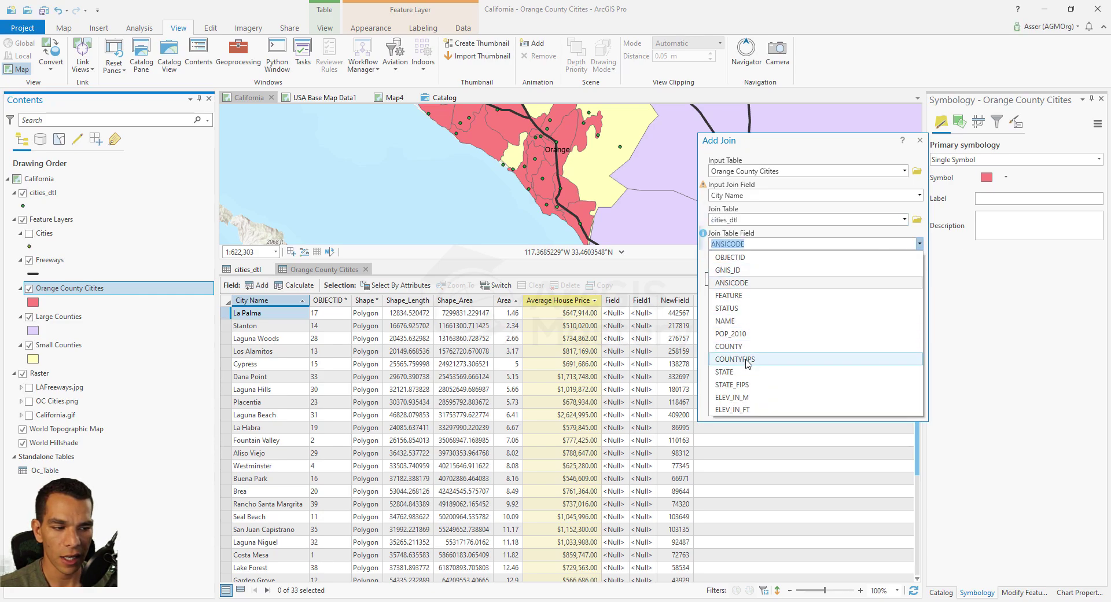
click(736, 321)
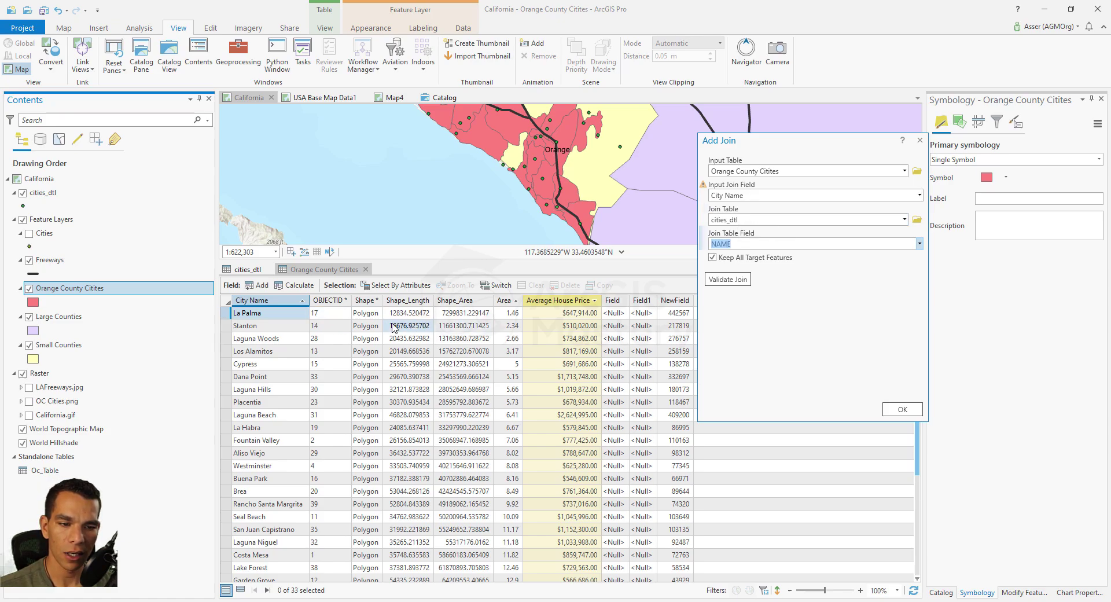
Validate the configured join, review the validation messages, and apply the join to the Orange County Citites layer
click(248, 271)
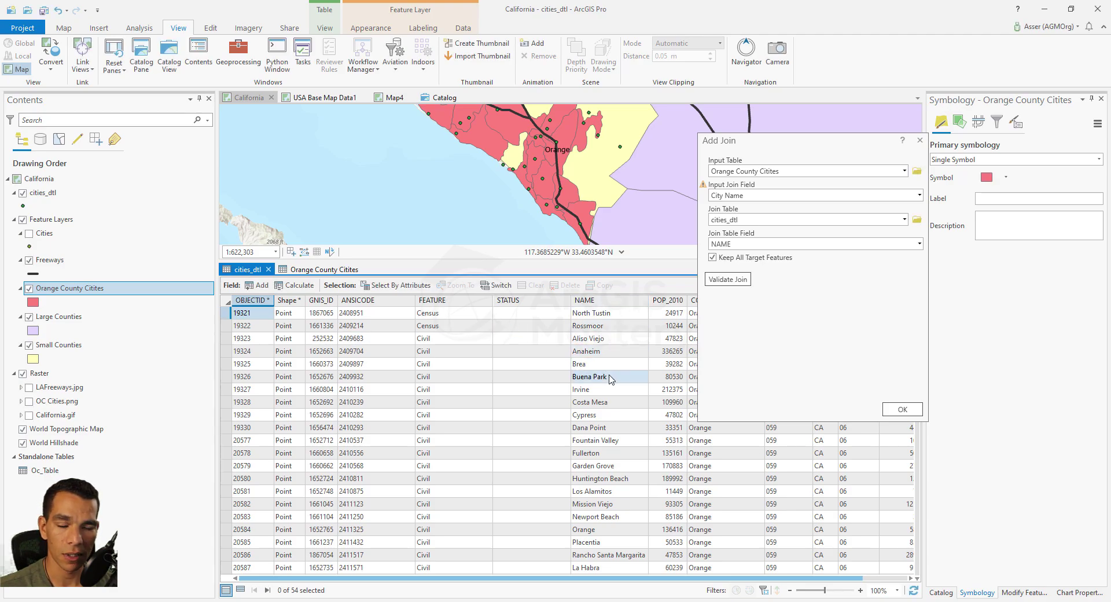
click(731, 280)
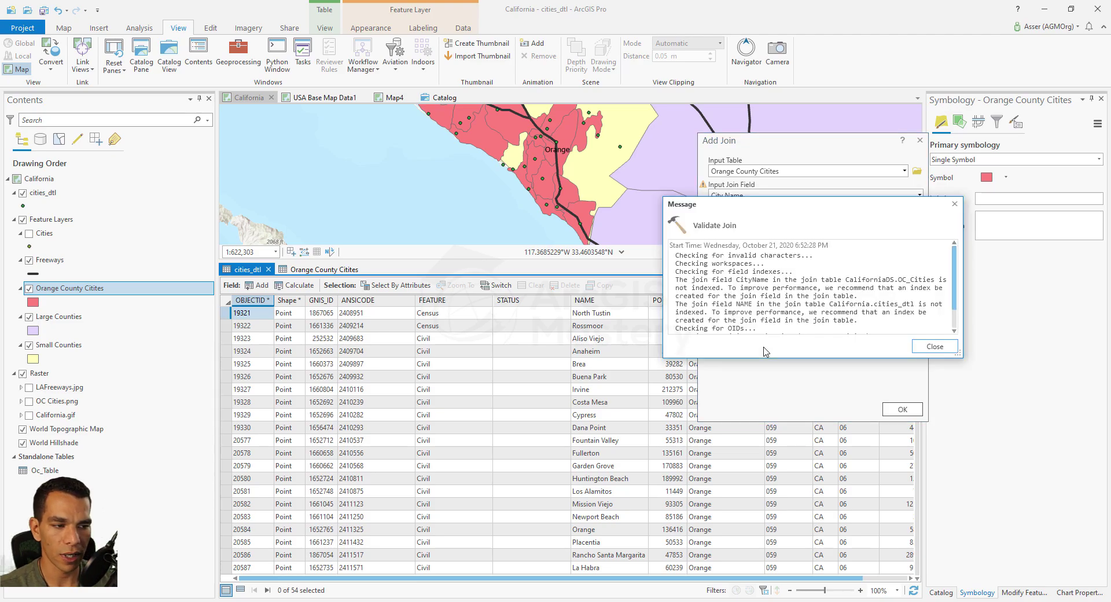
scroll(775, 314, down, 1)
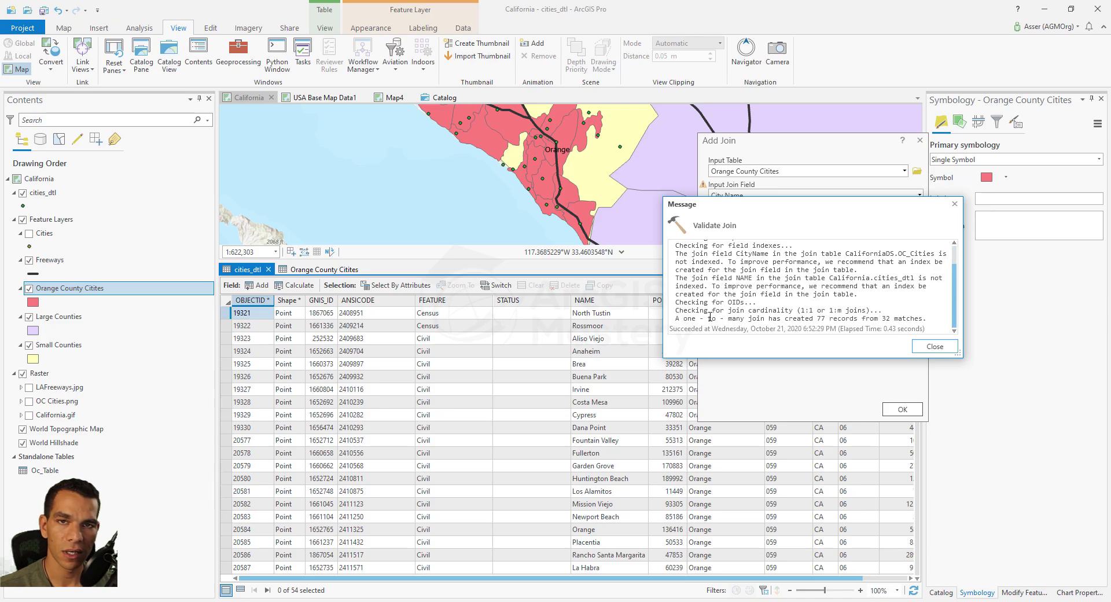
click(941, 347)
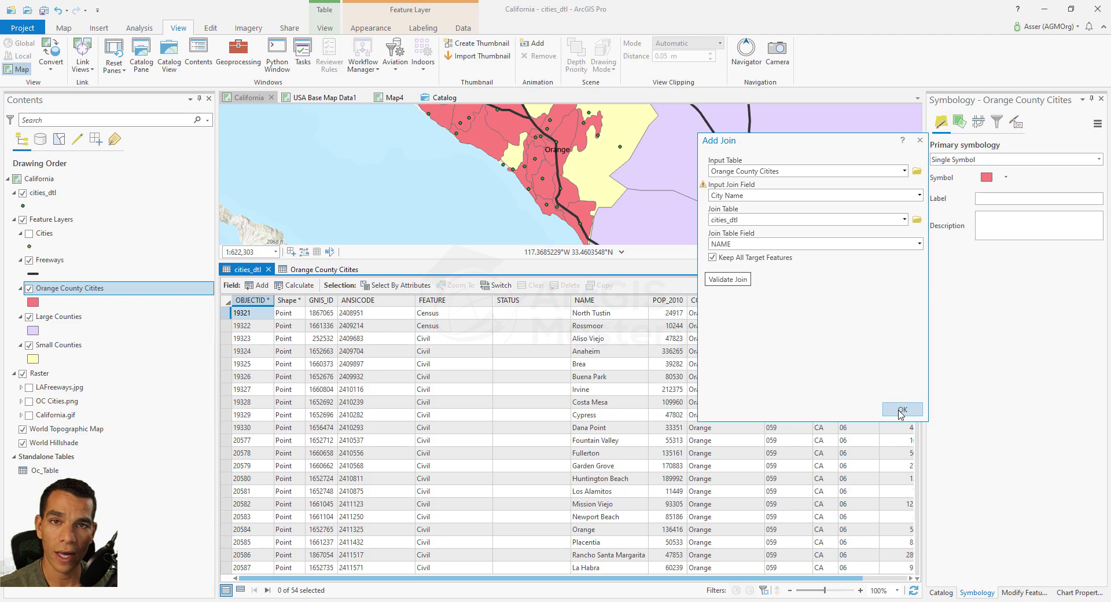
click(901, 409)
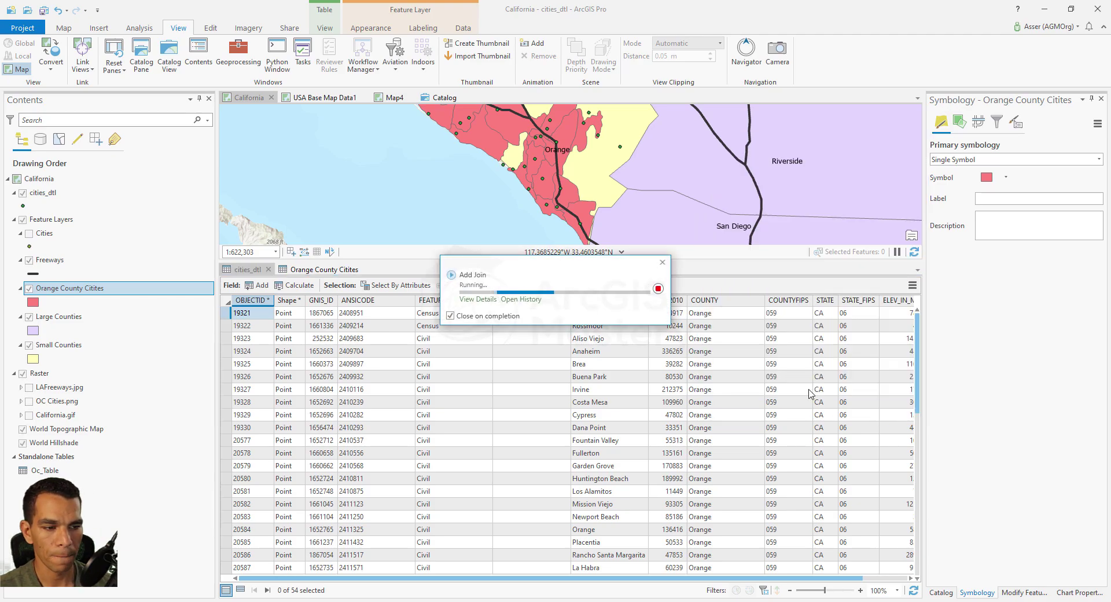
Examine the joined fields in the Orange County Citites attribute table and compare them with the cities_dtl table
drag(465, 578, 700, 595)
scroll(634, 547, right, 3)
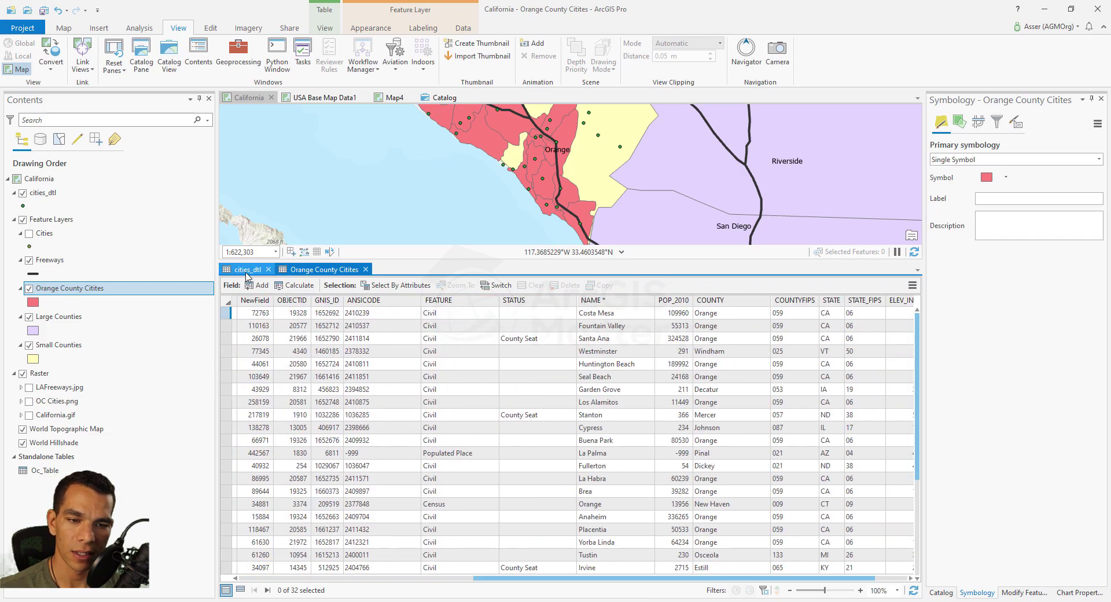
click(245, 270)
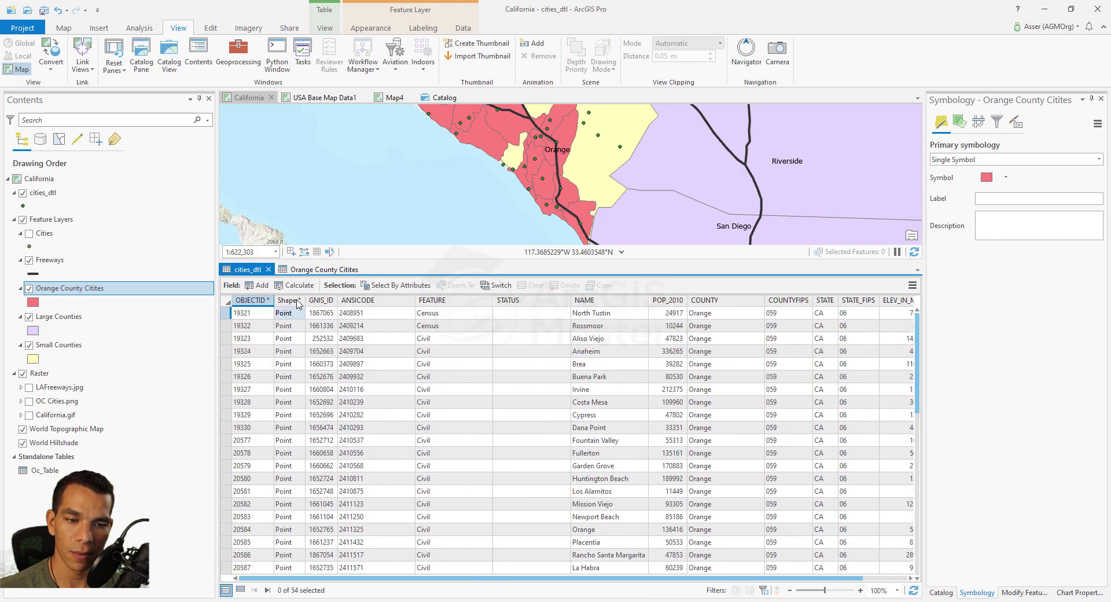
click(321, 270)
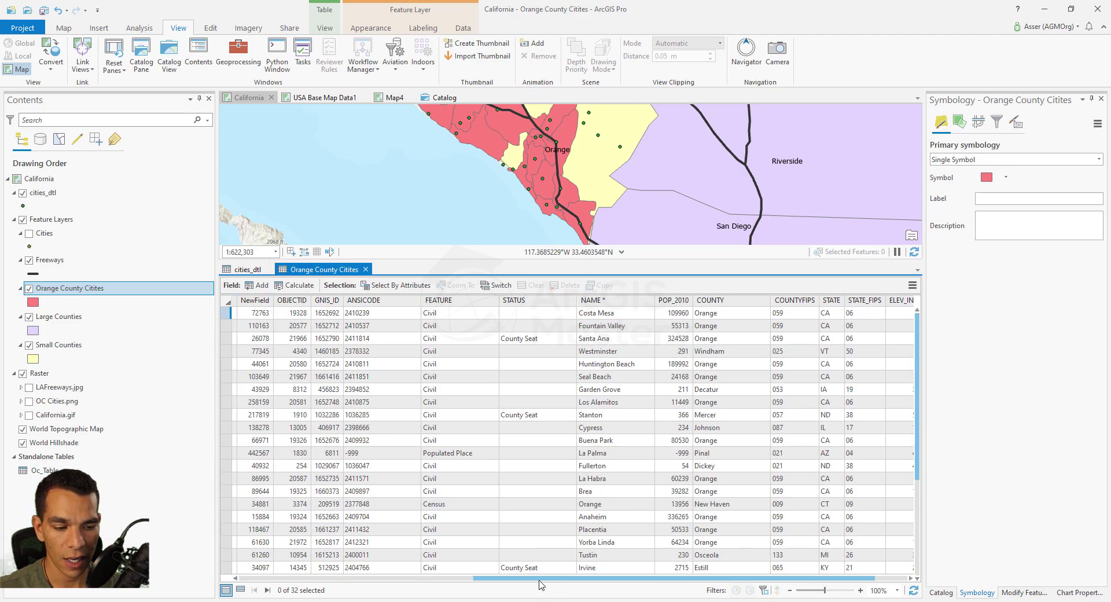
scroll(515, 585, right, 1)
drag(478, 583, 257, 583)
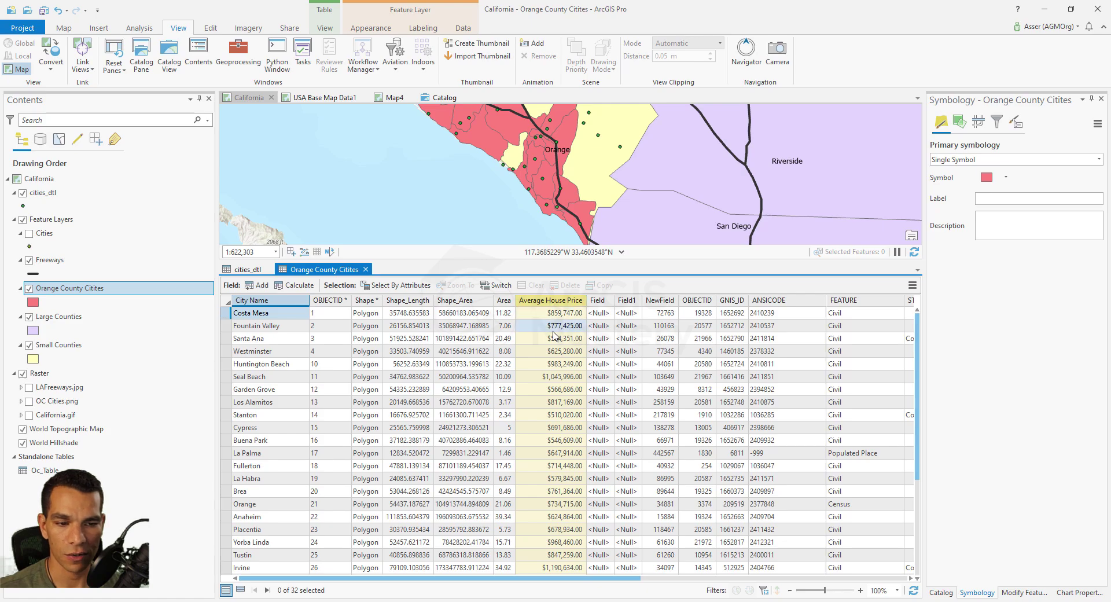
Try to remove the cities_dtl join from the Orange County Citites layer
drag(511, 581, 696, 587)
scroll(636, 379, right, 5)
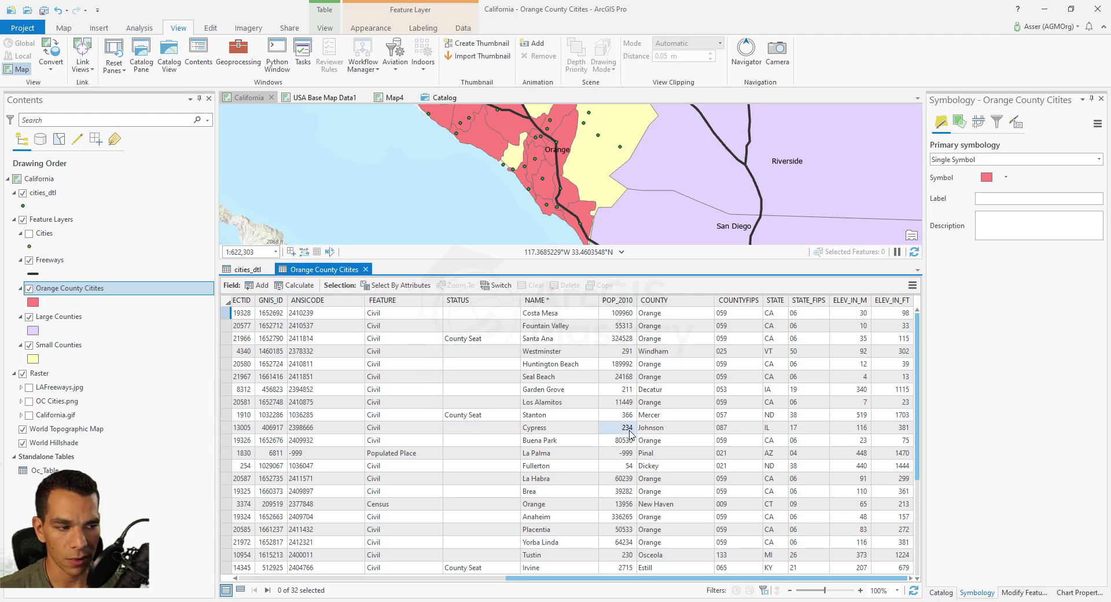
click(912, 285)
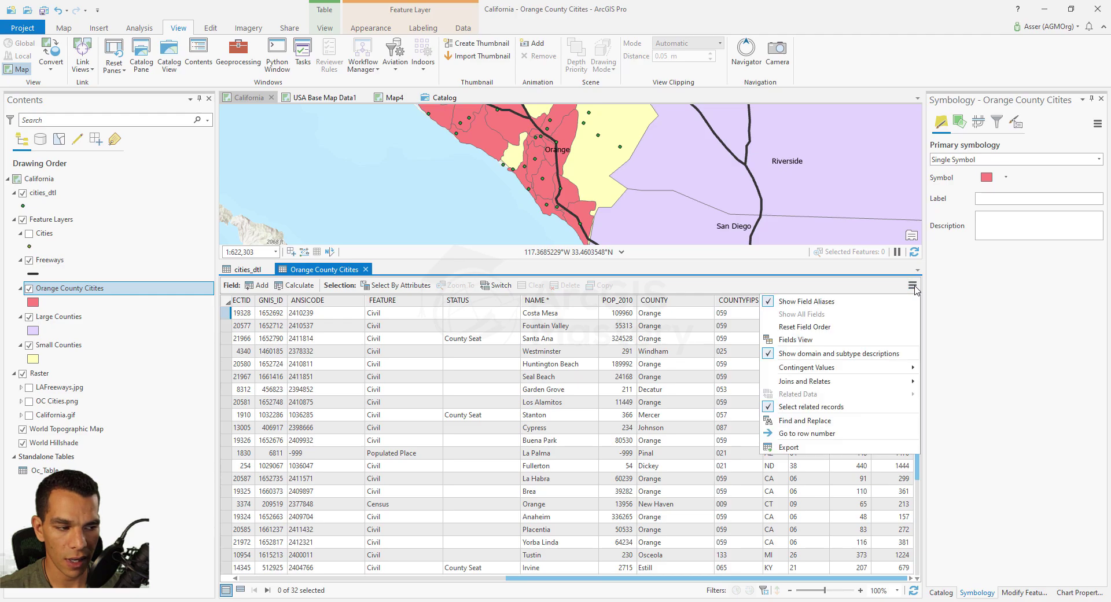
mouse_move(866, 386)
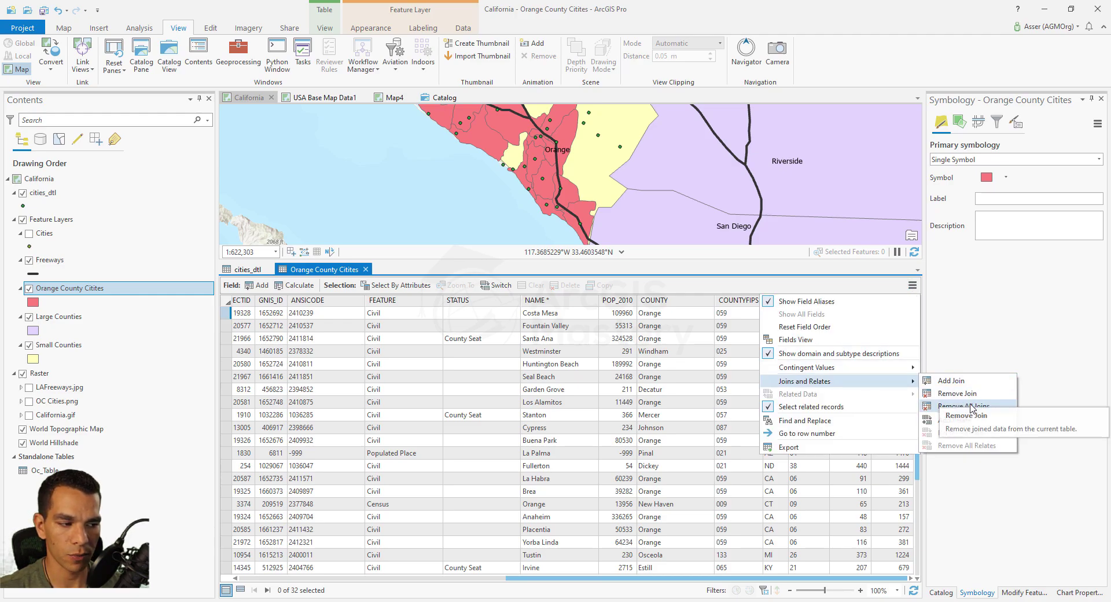
click(970, 395)
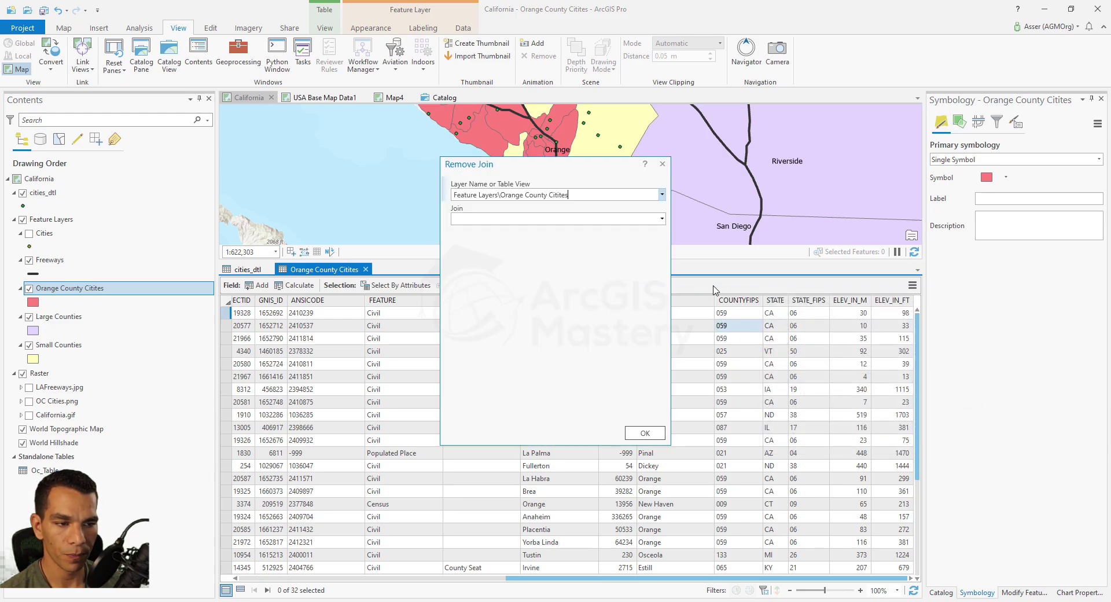
click(662, 219)
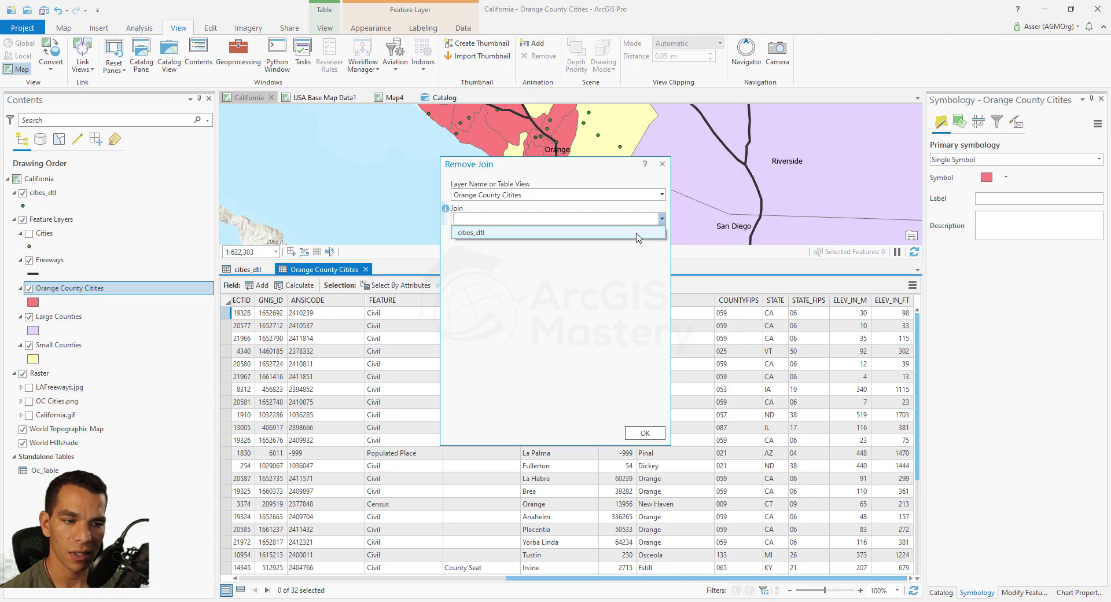
click(471, 232)
click(644, 433)
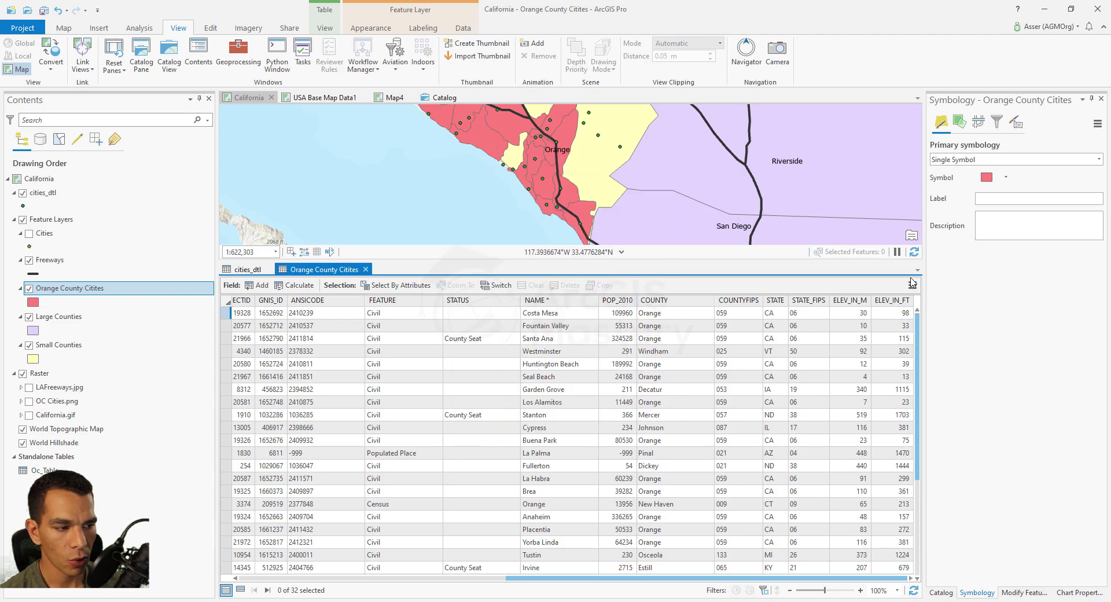
Remove all joins from the Orange County Citites layer
click(913, 285)
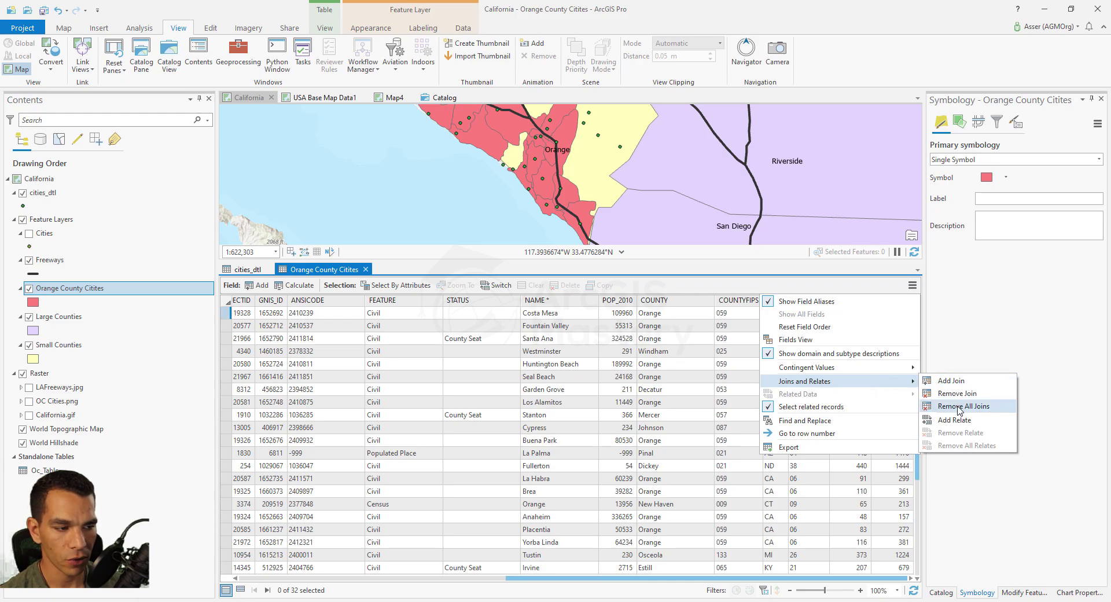
click(959, 407)
click(603, 334)
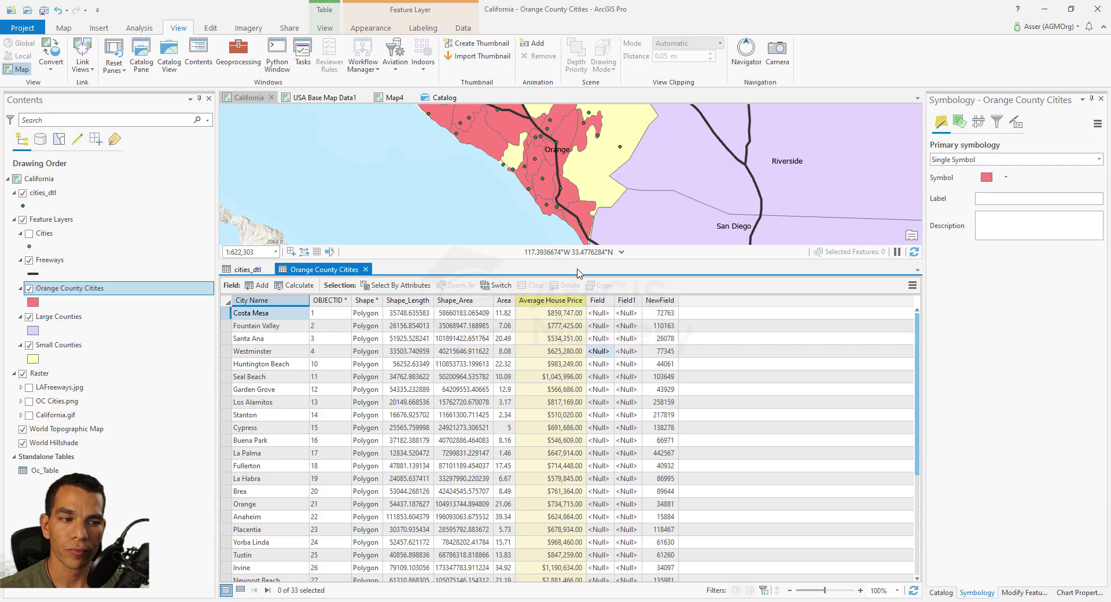
Close the Orange County Citites and cities_dtl attribute tables and examine the city points over the Orange County polygons
scroll(461, 198, down, 2)
drag(400, 169, 421, 227)
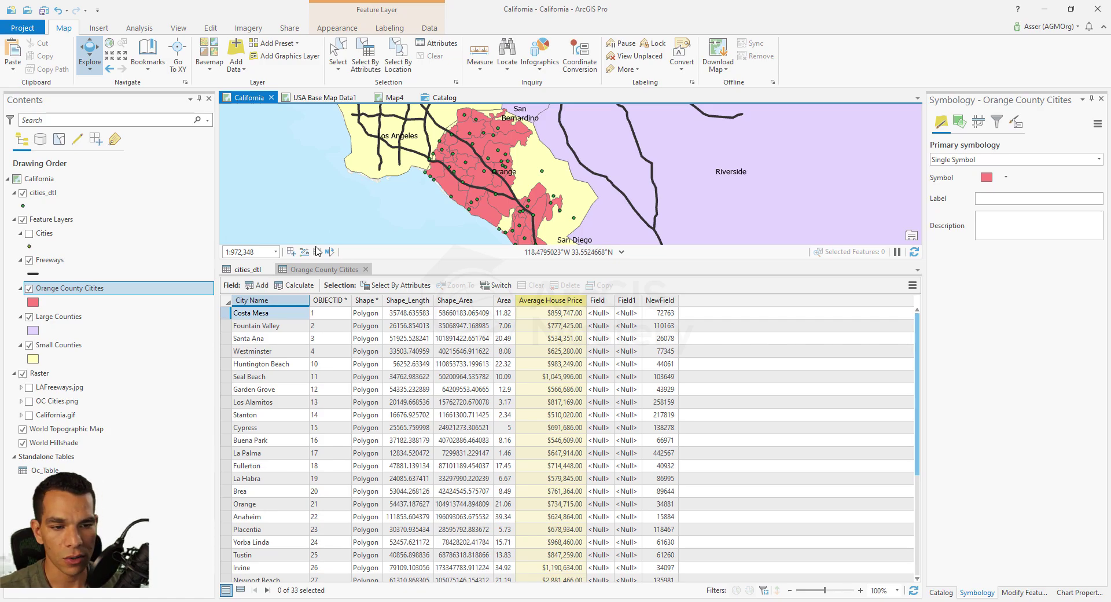
click(366, 269)
click(268, 269)
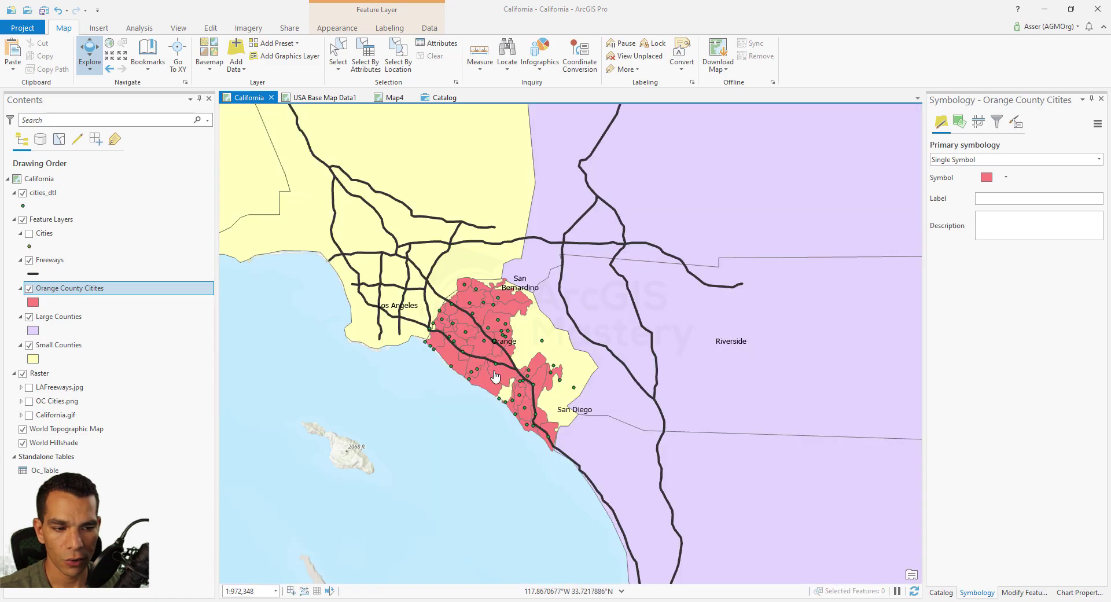
scroll(494, 365, up, 2)
scroll(436, 310, up, 1)
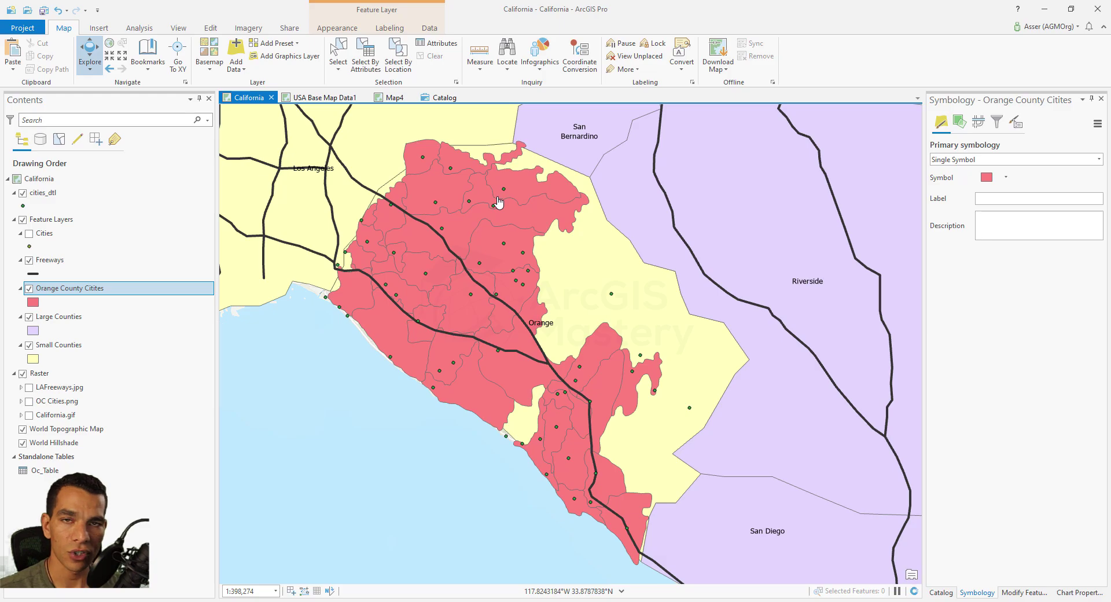
Run a Spatial Join of cities_dtl onto Orange County Citites, using Join one to one and the Contains match option
right_click(85, 293)
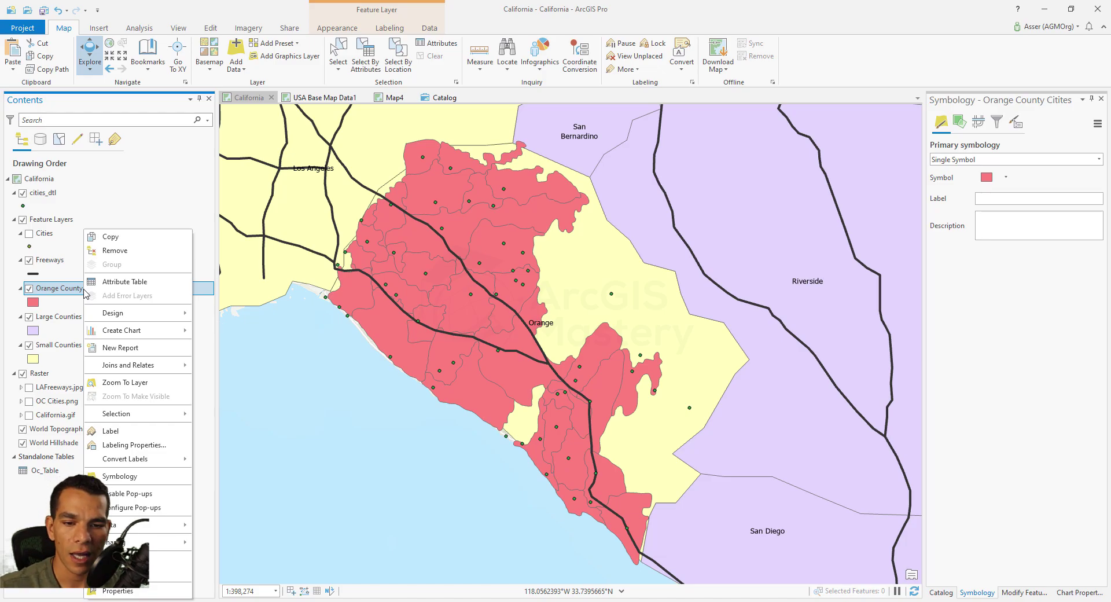
mouse_move(158, 367)
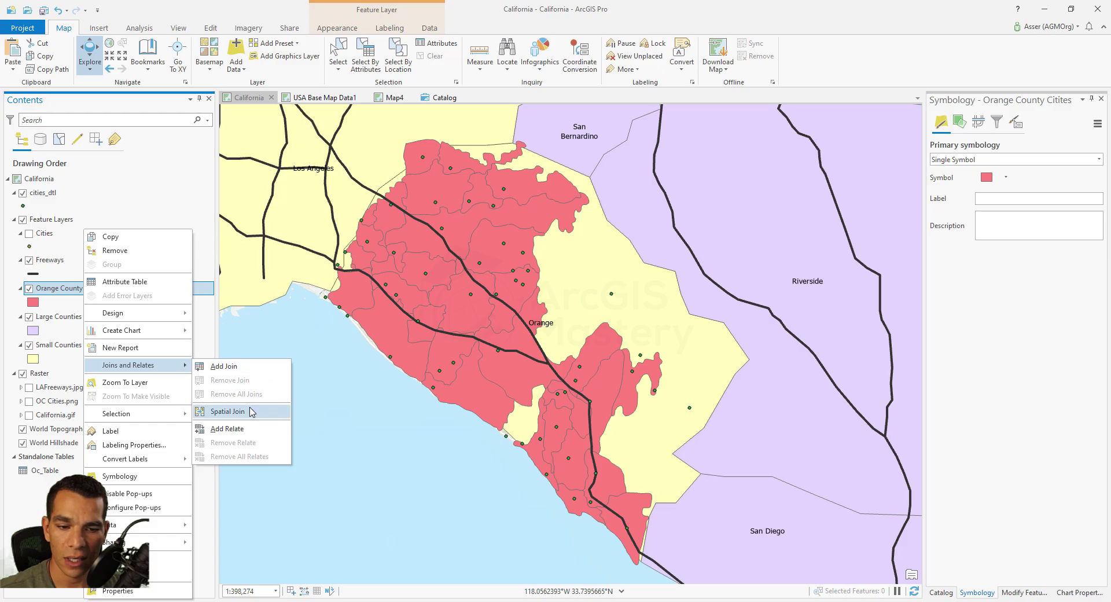
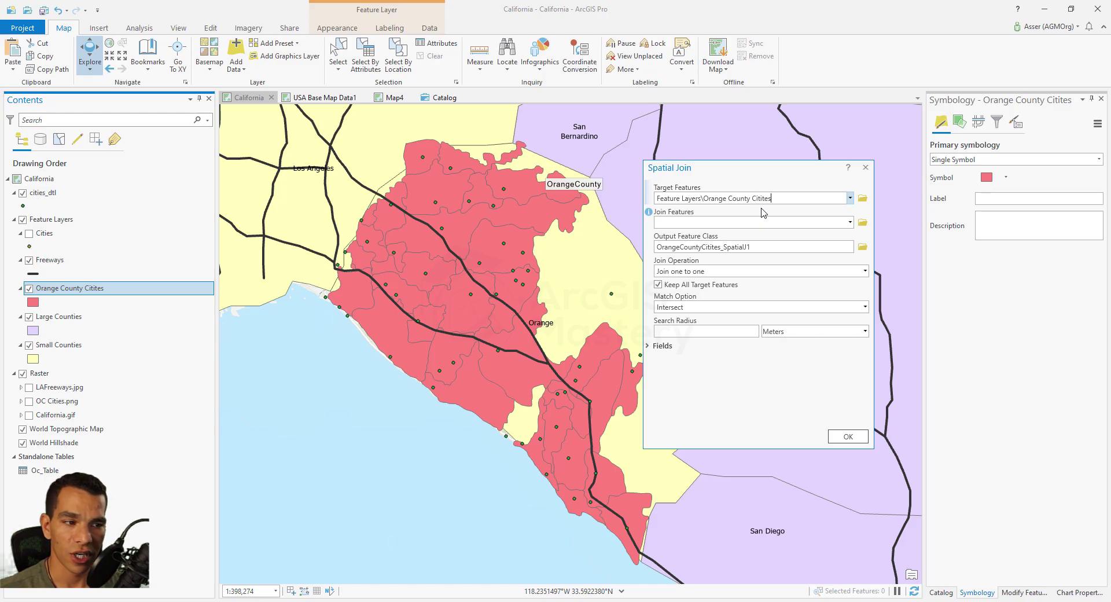
click(849, 222)
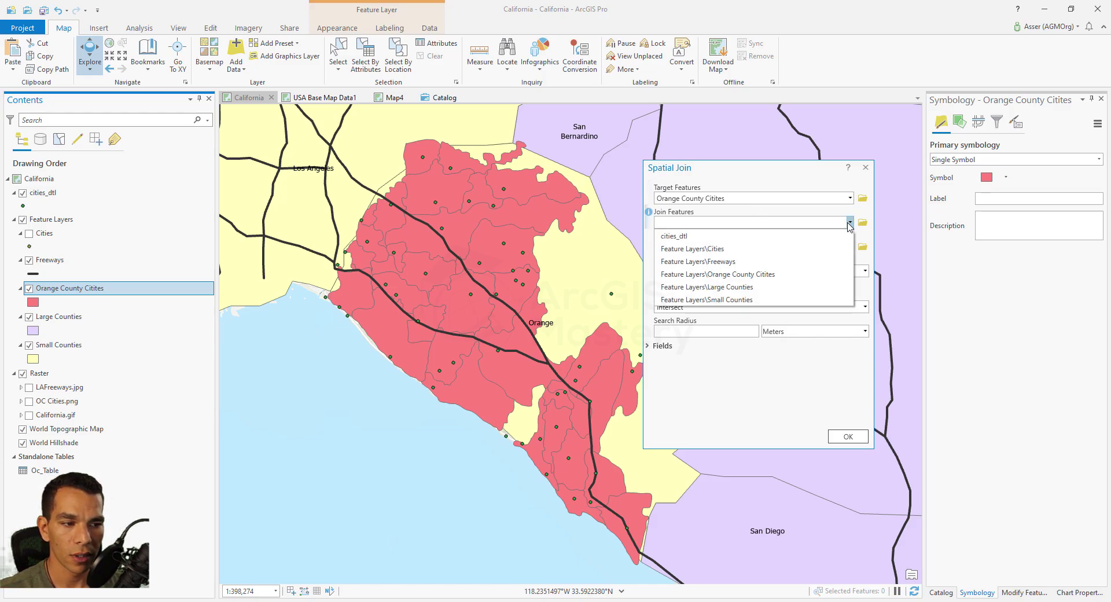
click(674, 235)
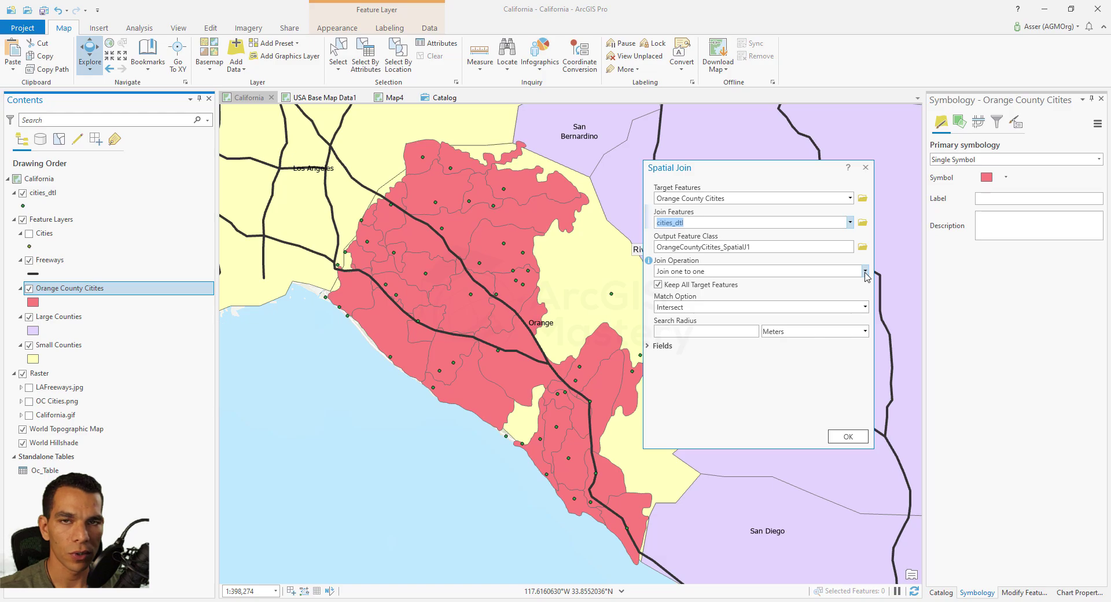
click(864, 272)
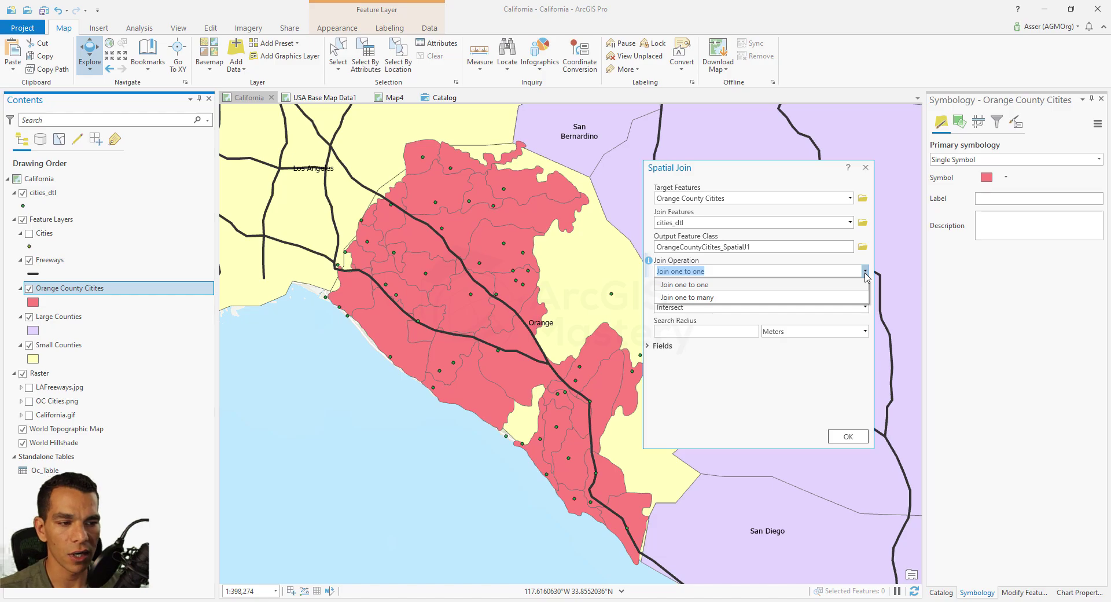
click(752, 285)
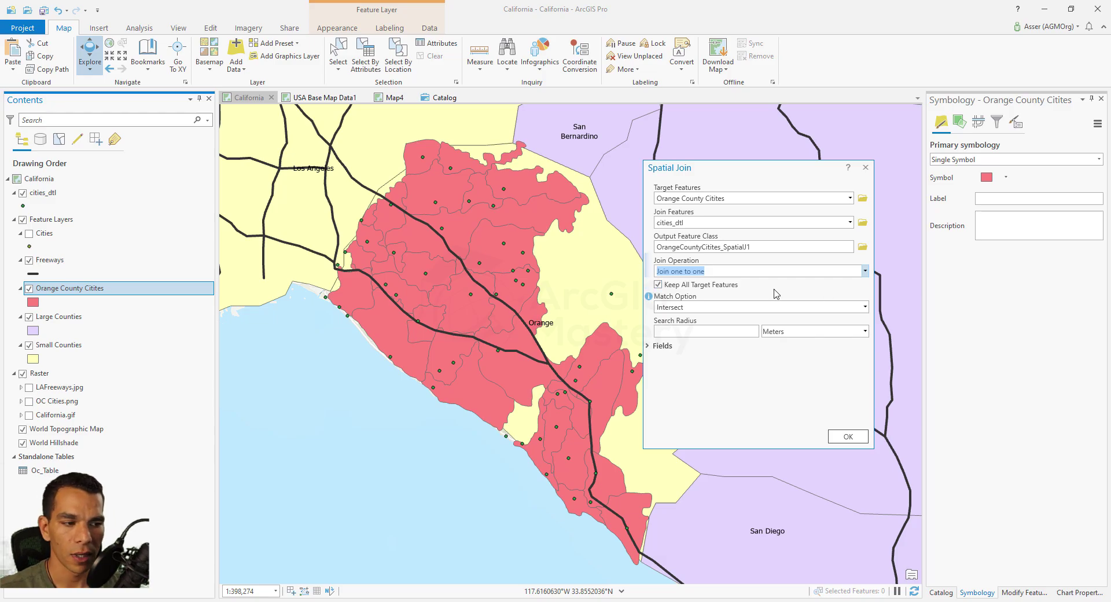
click(864, 308)
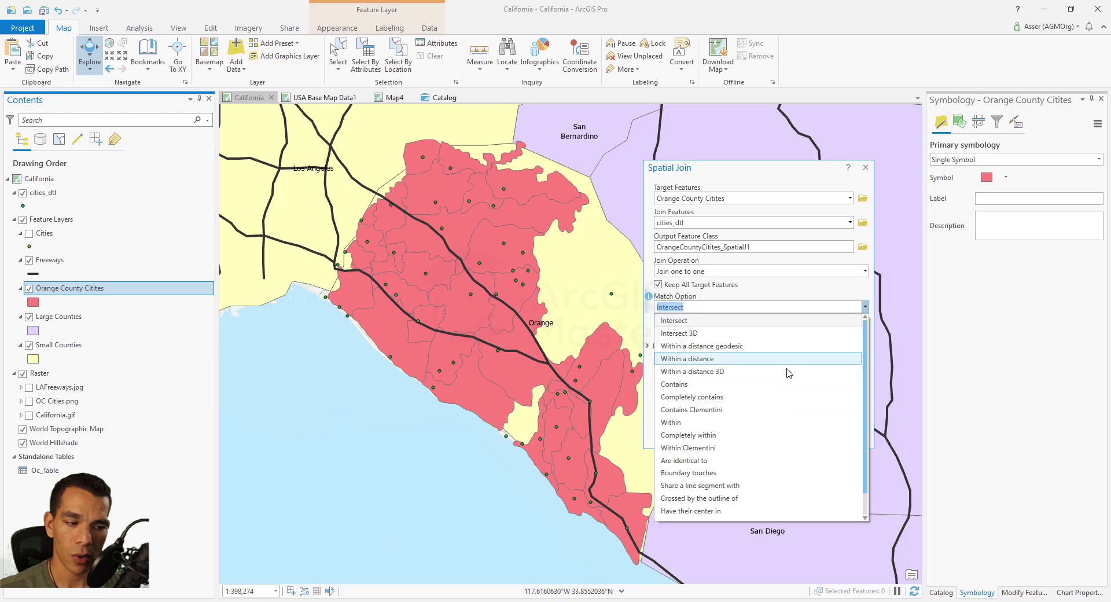
click(726, 384)
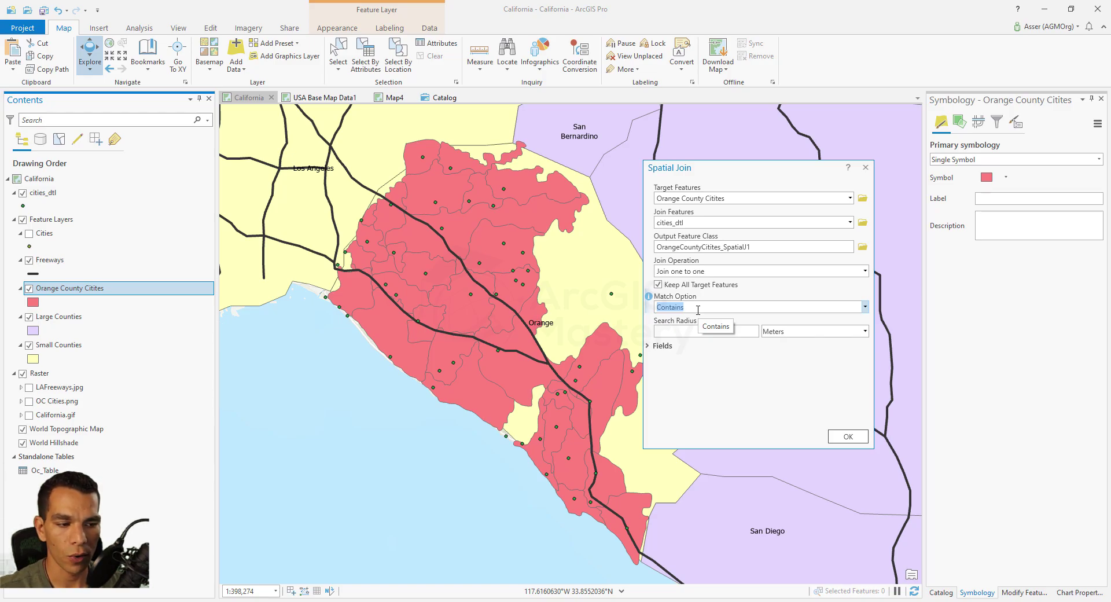
click(848, 437)
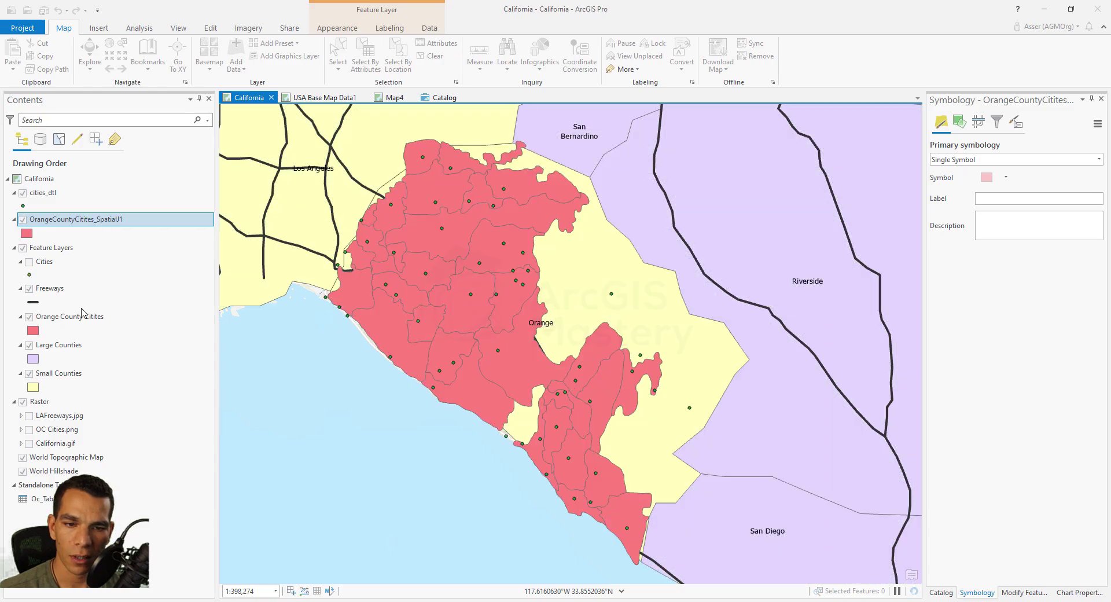
Hide the Orange County Citites layer and examine the joined fields in the spatial join layer's attribute table
click(29, 316)
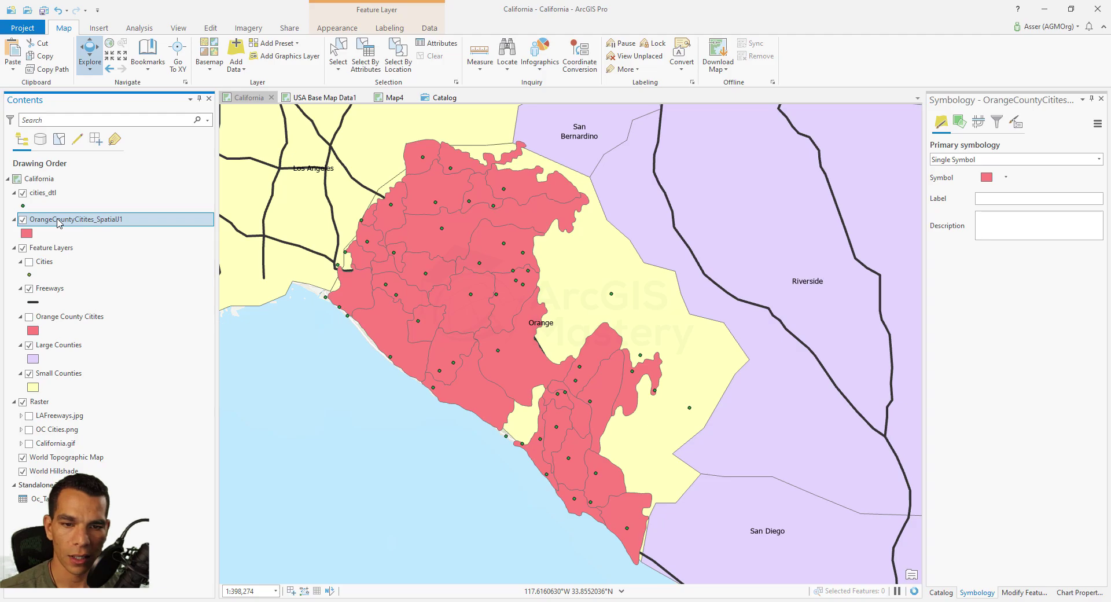
right_click(59, 222)
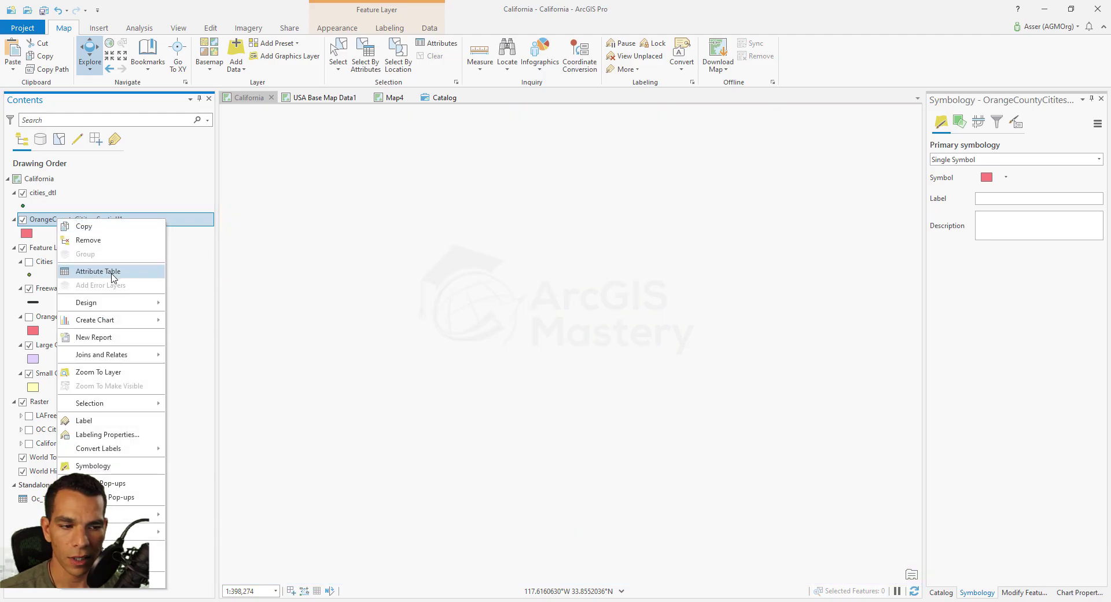
click(97, 272)
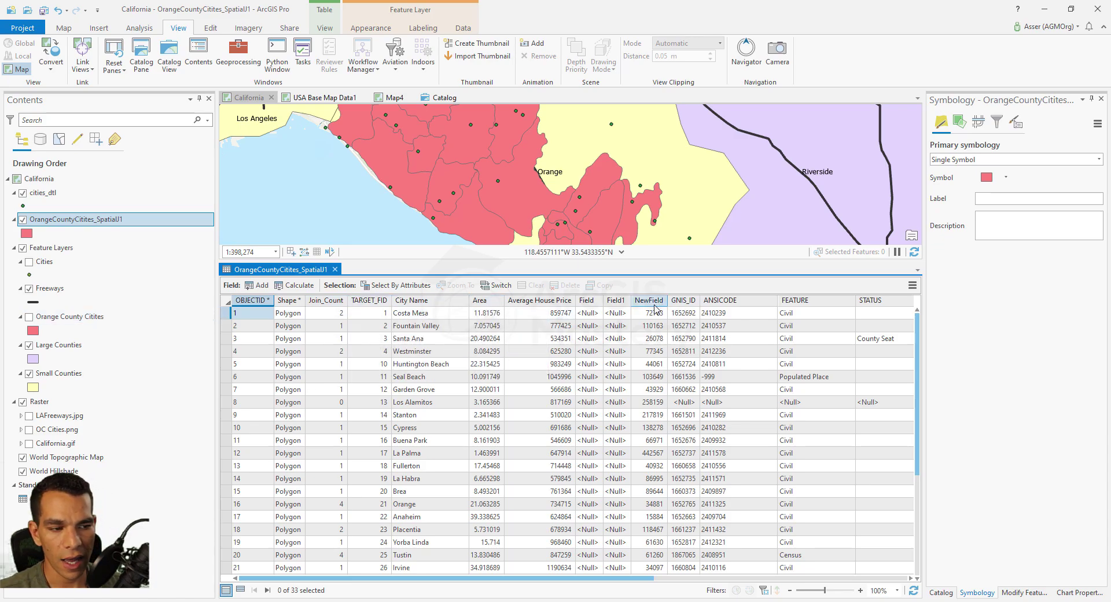
drag(643, 578, 891, 577)
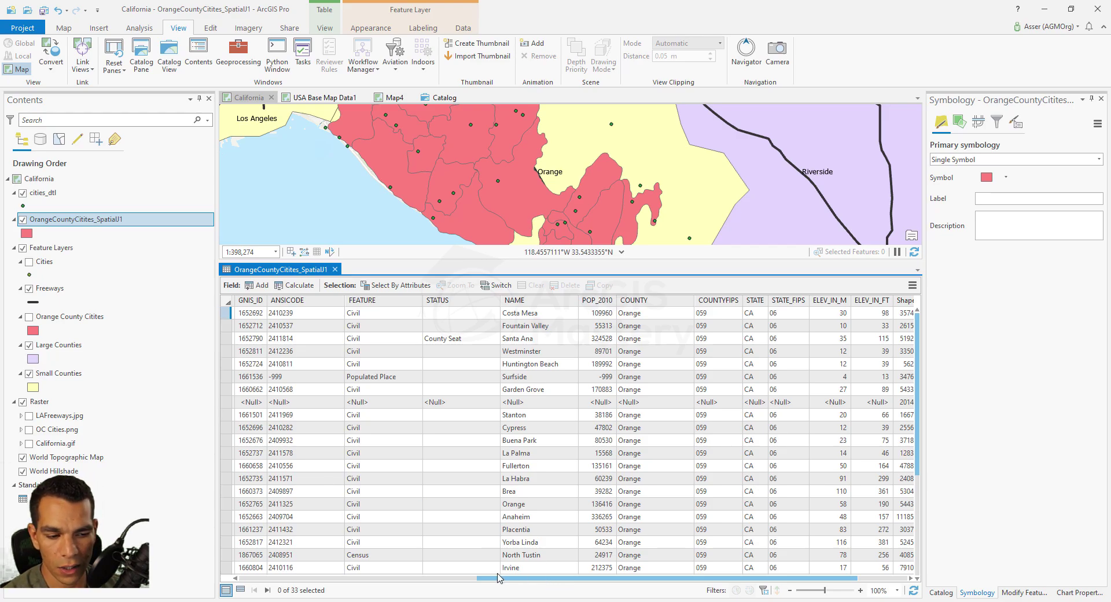
click(235, 577)
Make the Orange County Citites layer visible again and open its attribute table
click(68, 319)
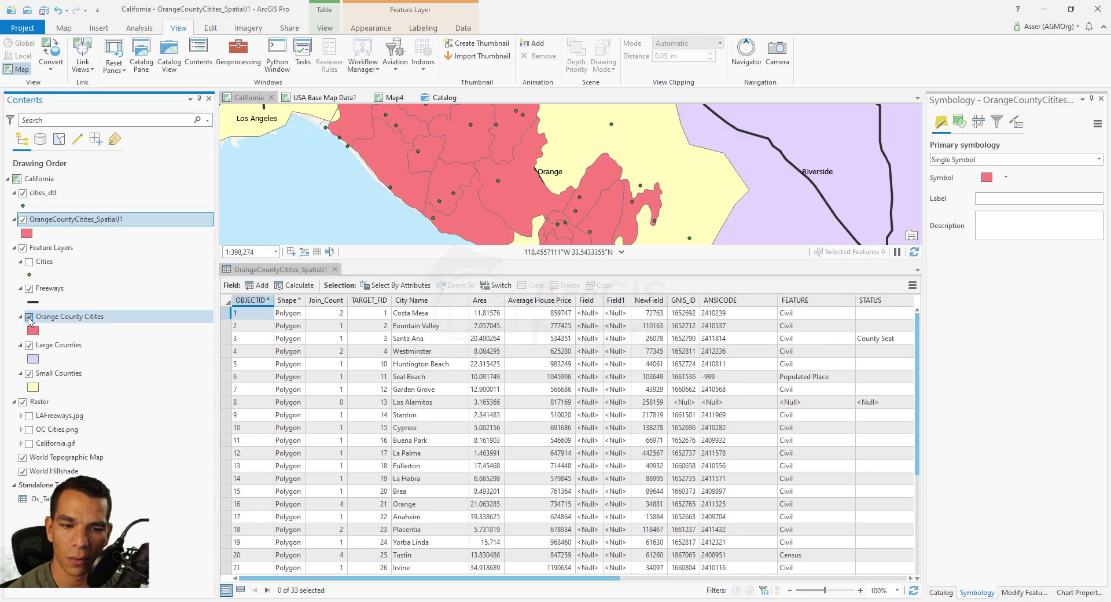
right_click(69, 319)
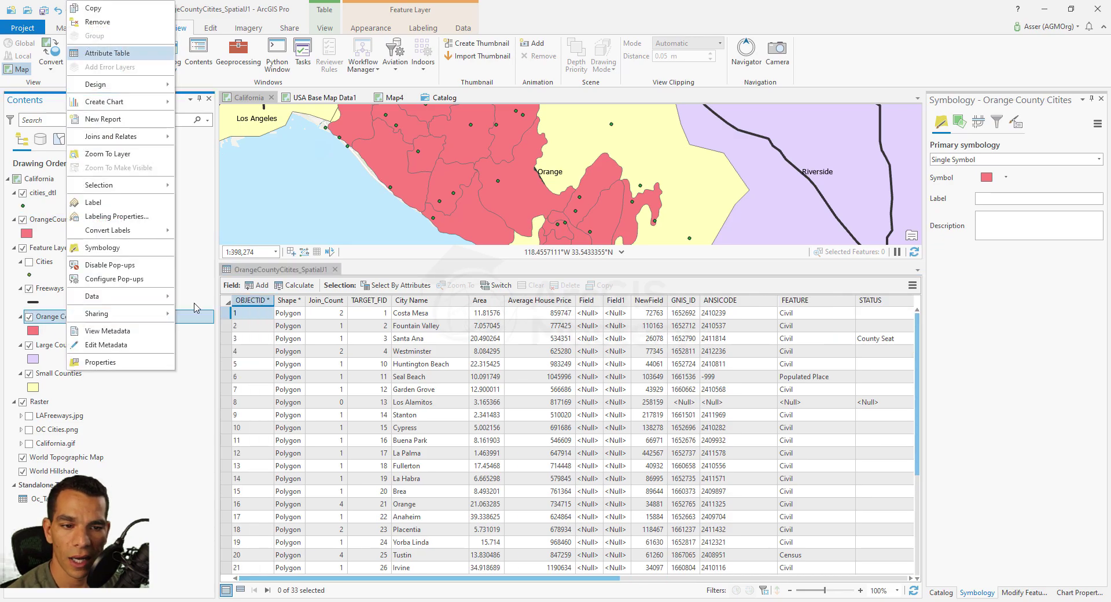
key(Return)
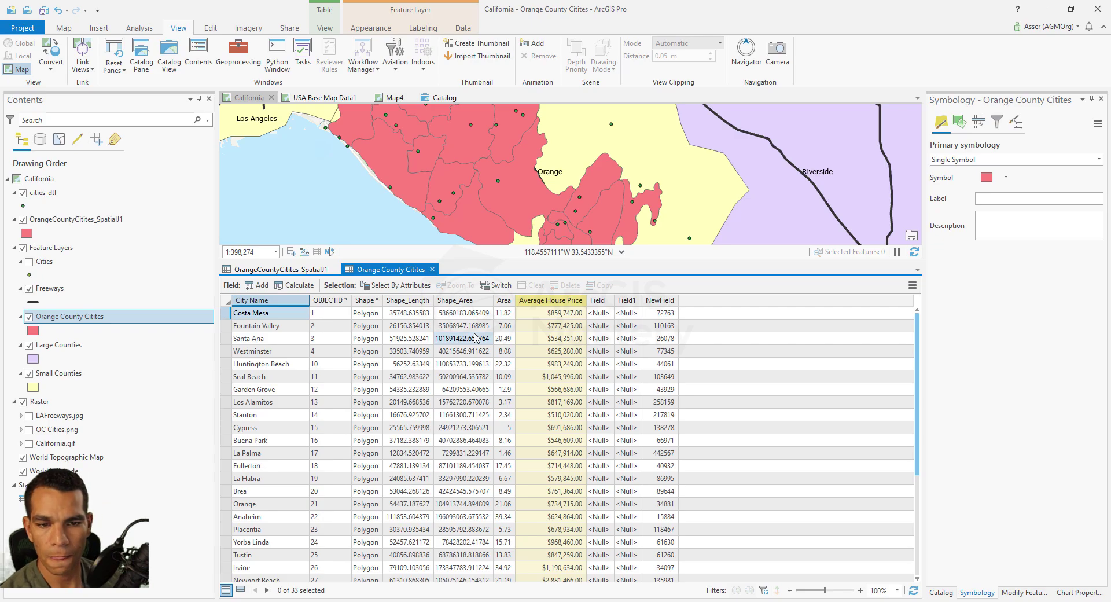
Remove the spatial join output layer from the California map
right_click(92, 220)
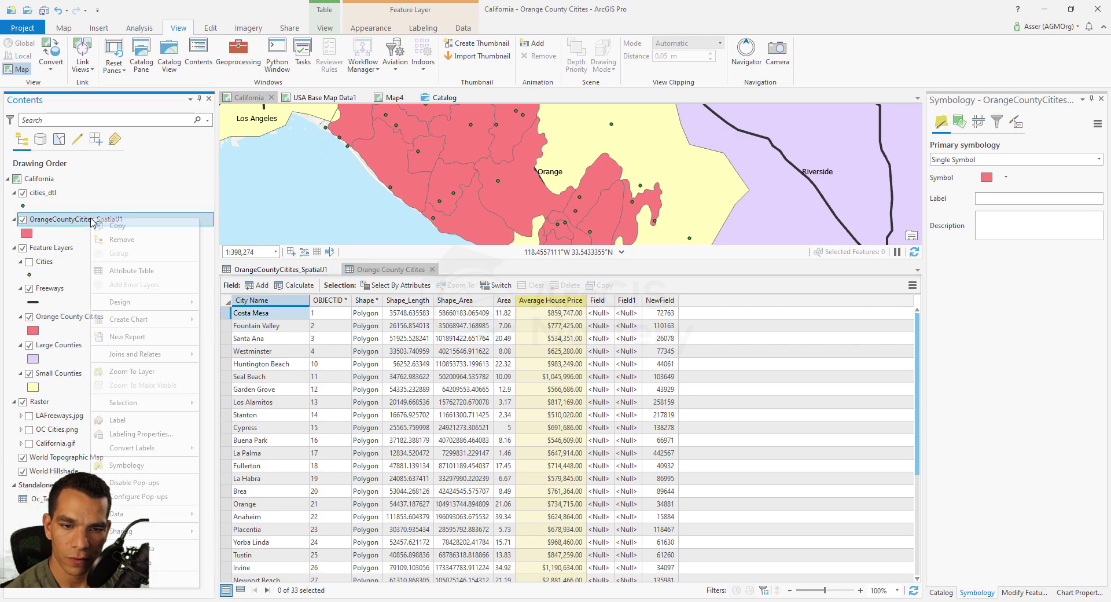
click(122, 240)
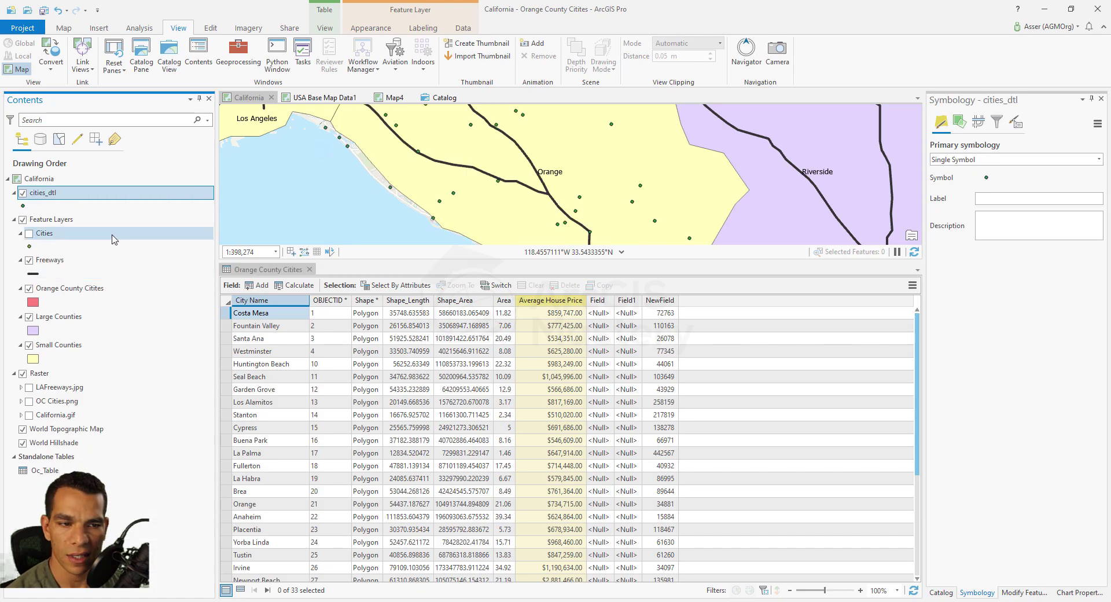
Move the cities_dtl layer into the Feature Layers group and remove the old Cities layer
drag(54, 197, 61, 233)
right_click(56, 238)
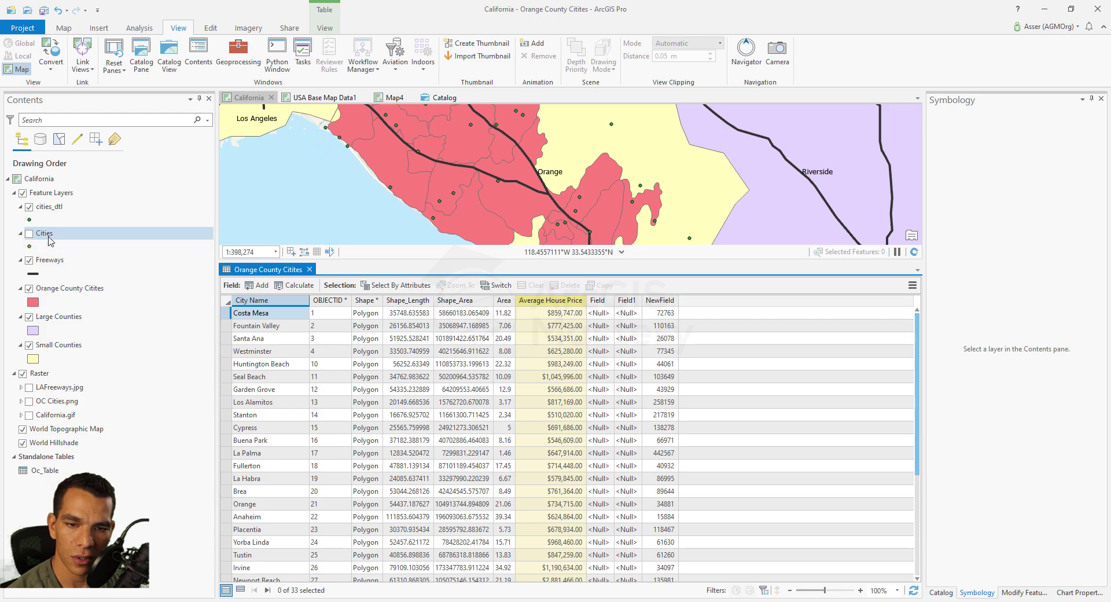
click(75, 250)
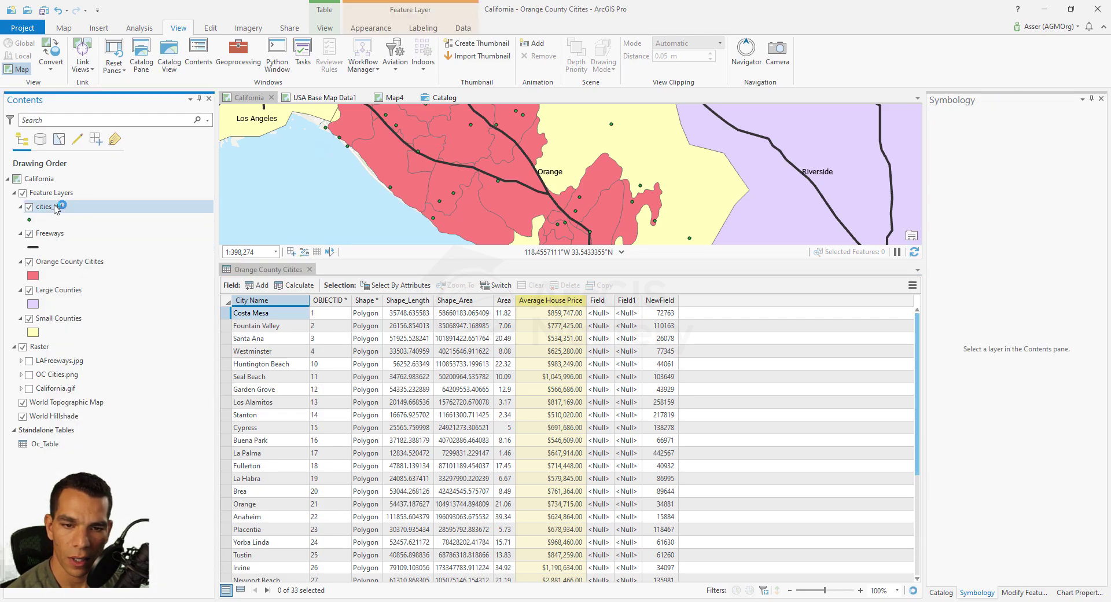
Rename the cities_dtl layer as Cities
click(62, 210)
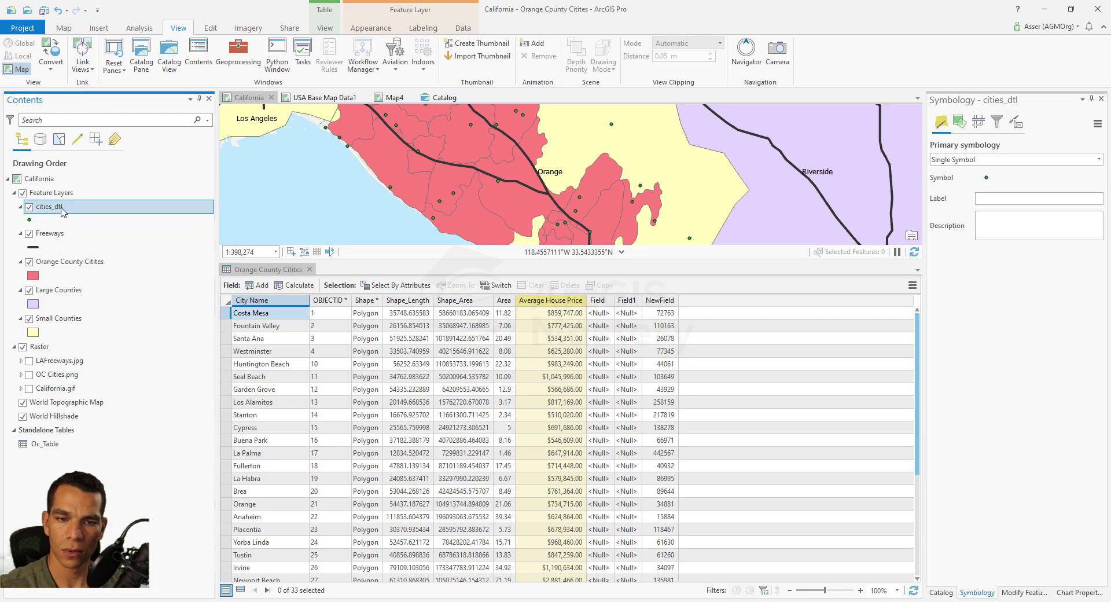
click(64, 209)
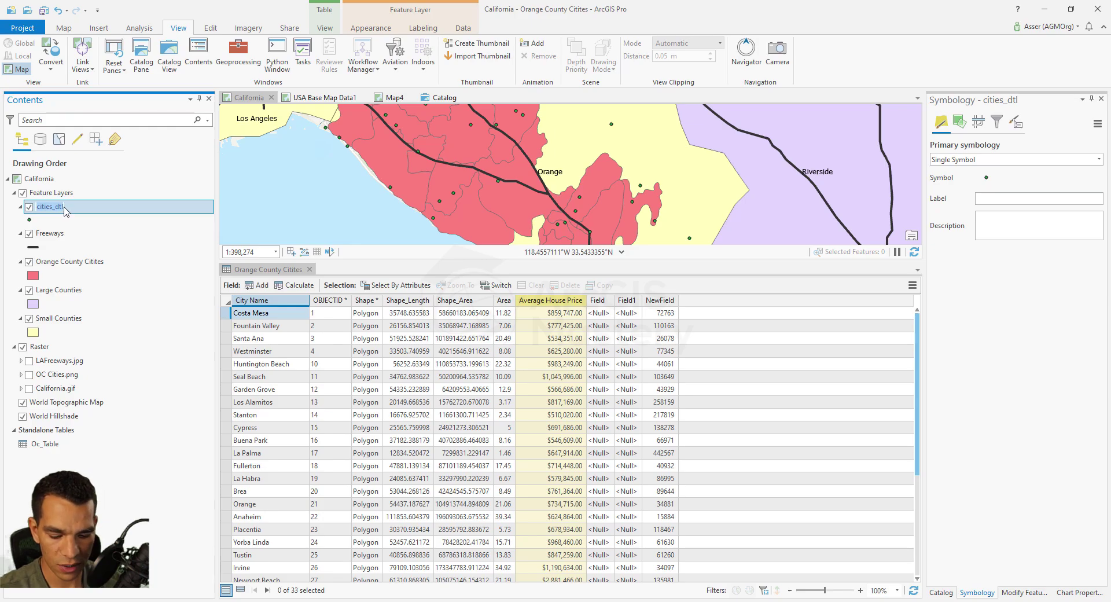
text(Cities)
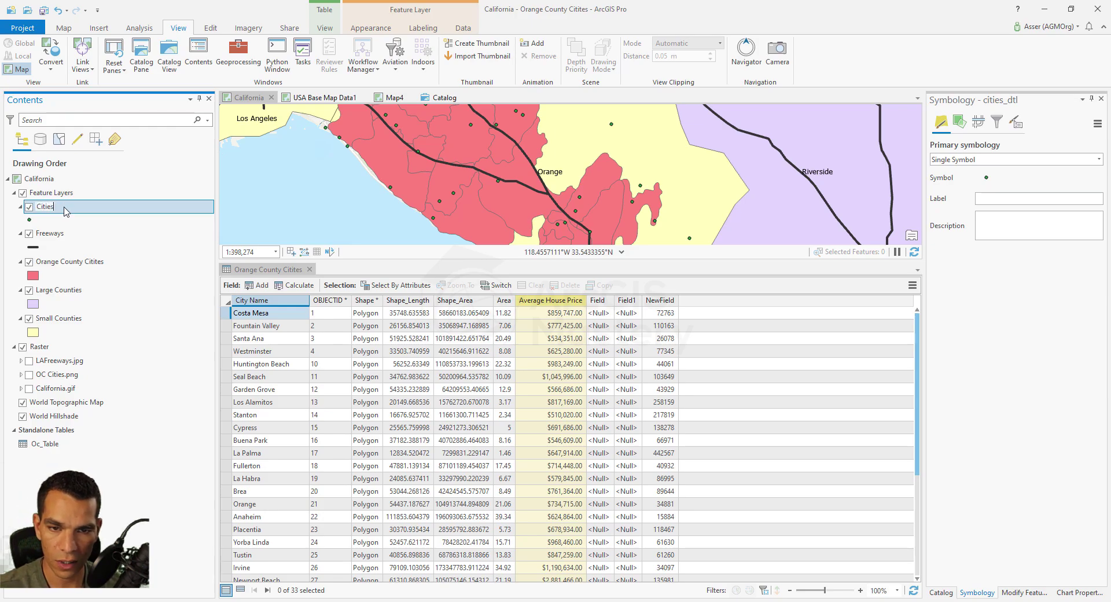
Confirm Cities as the renamed layer's name
key(Return)
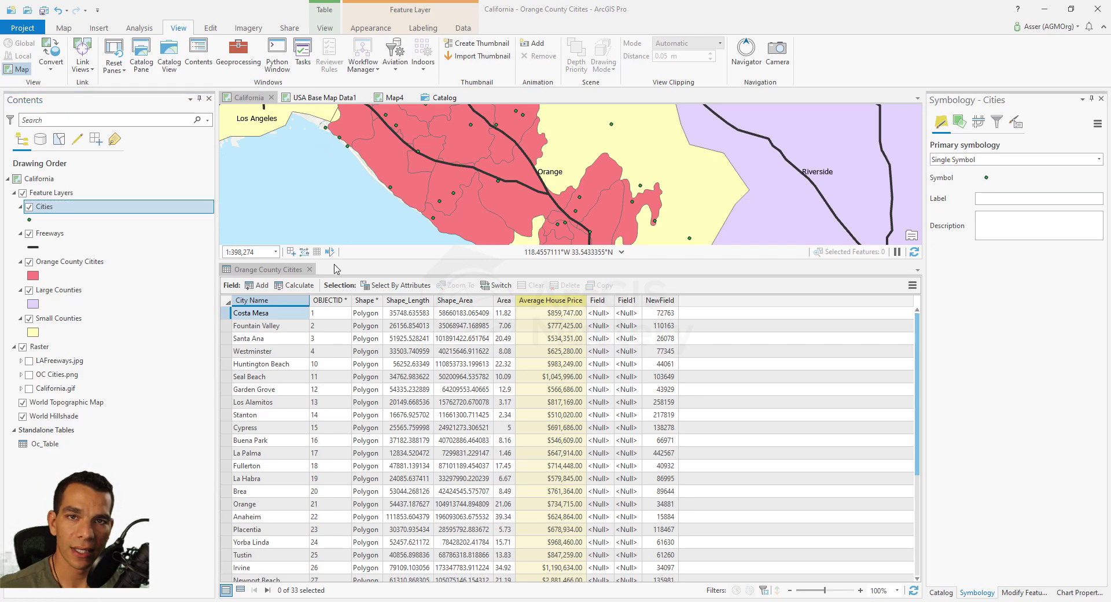
Start a relate on the Orange County Citites layer using its City Name field, with the Cities layer as relate table
right_click(75, 266)
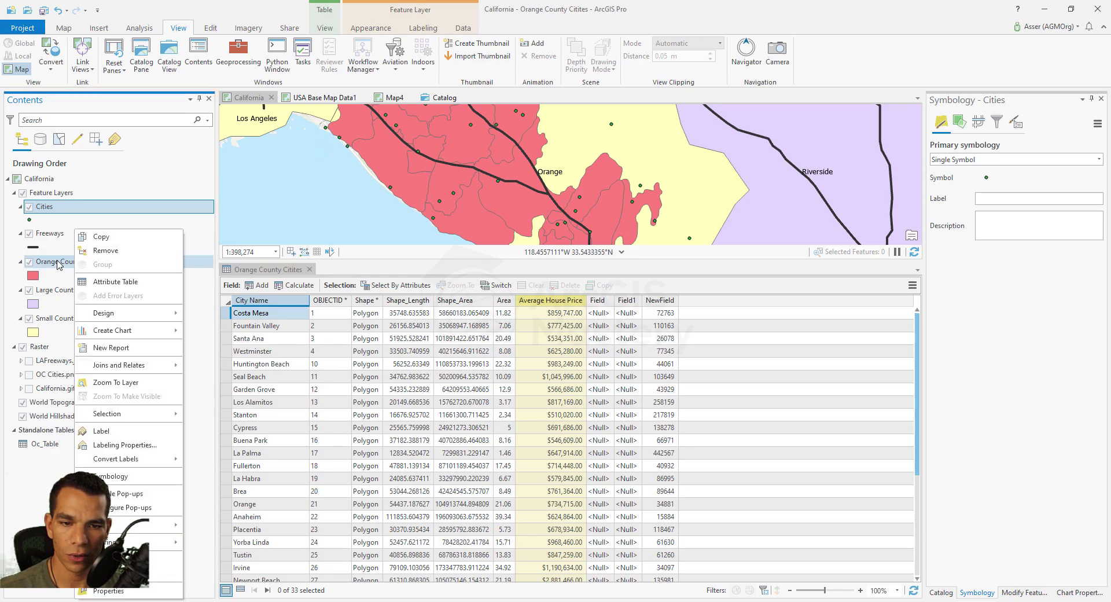
click(59, 264)
click(64, 264)
right_click(64, 264)
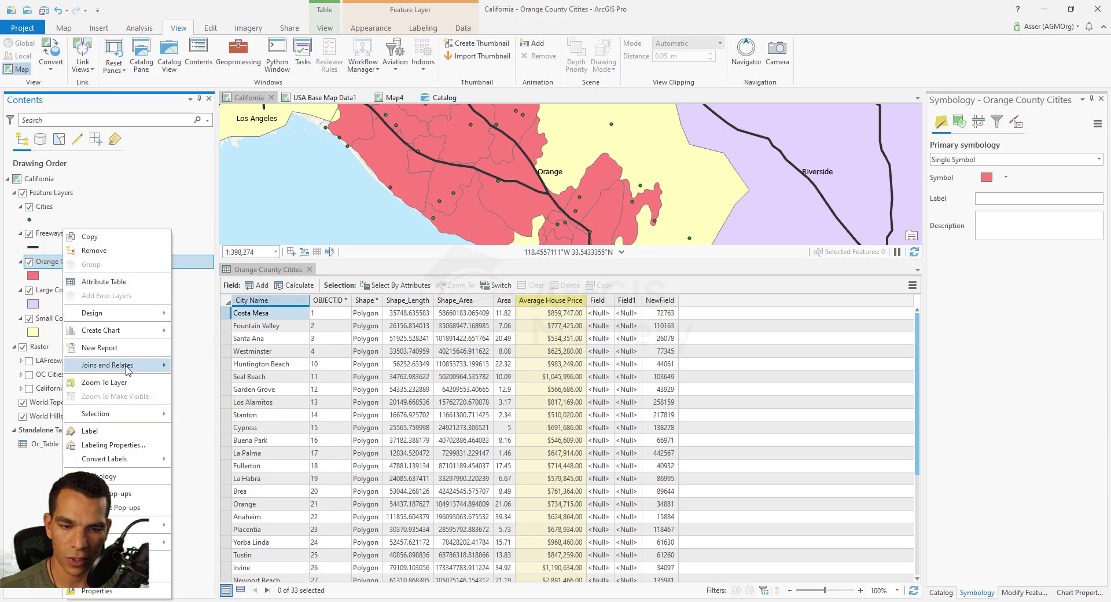
mouse_move(156, 366)
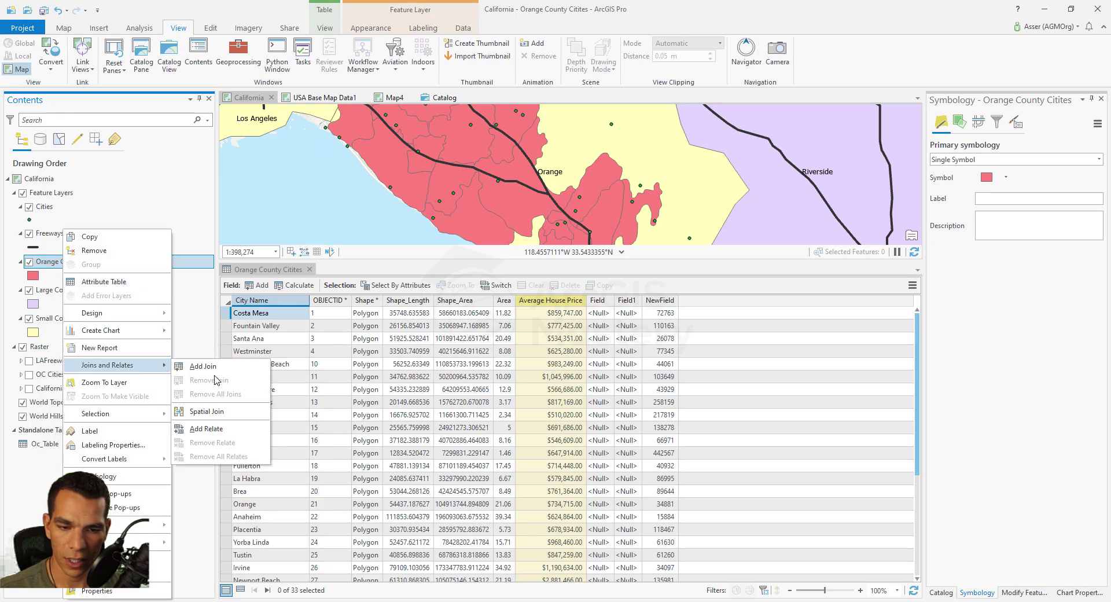
click(219, 432)
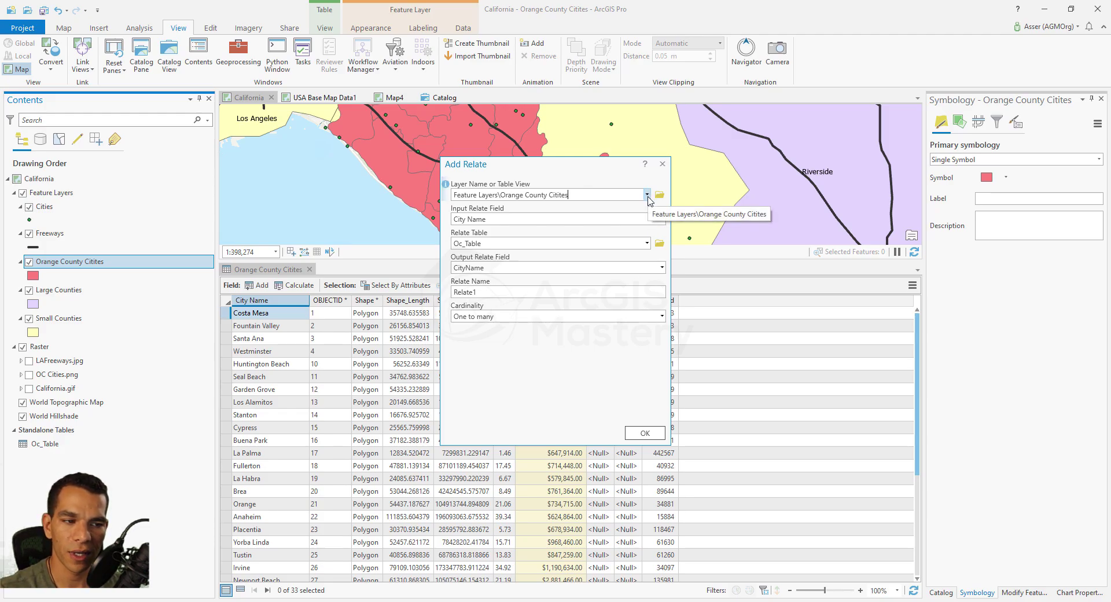
key(Tab)
key(Tab)
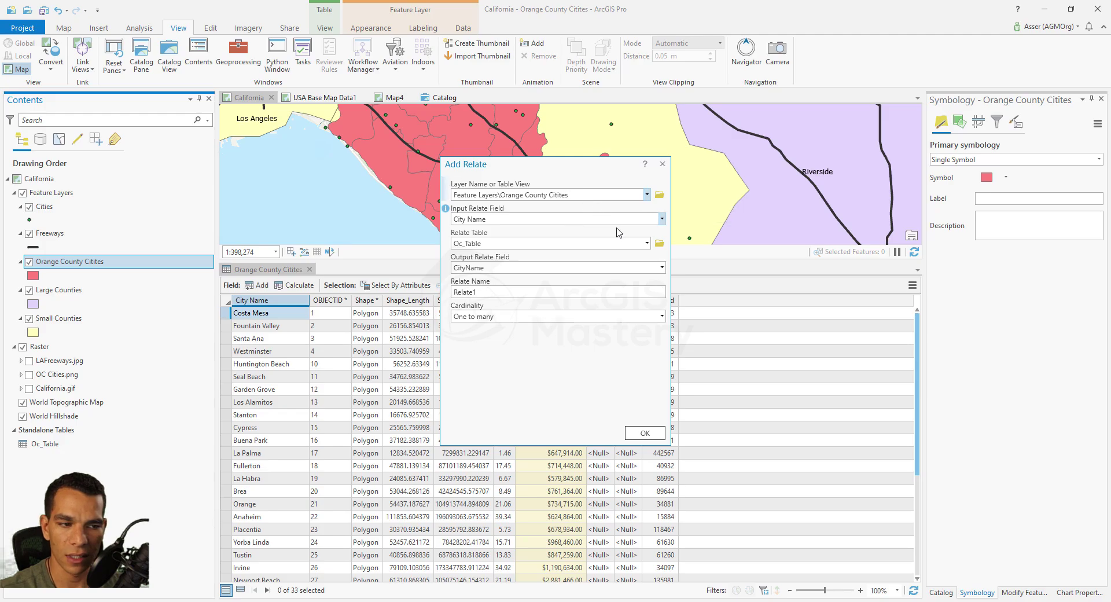
click(647, 243)
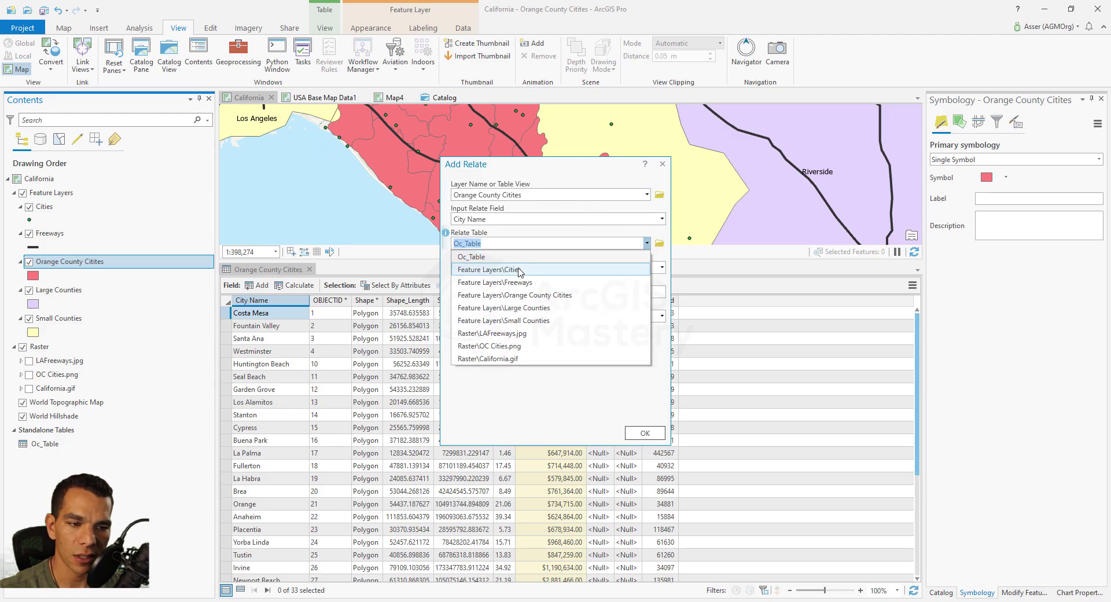
click(519, 269)
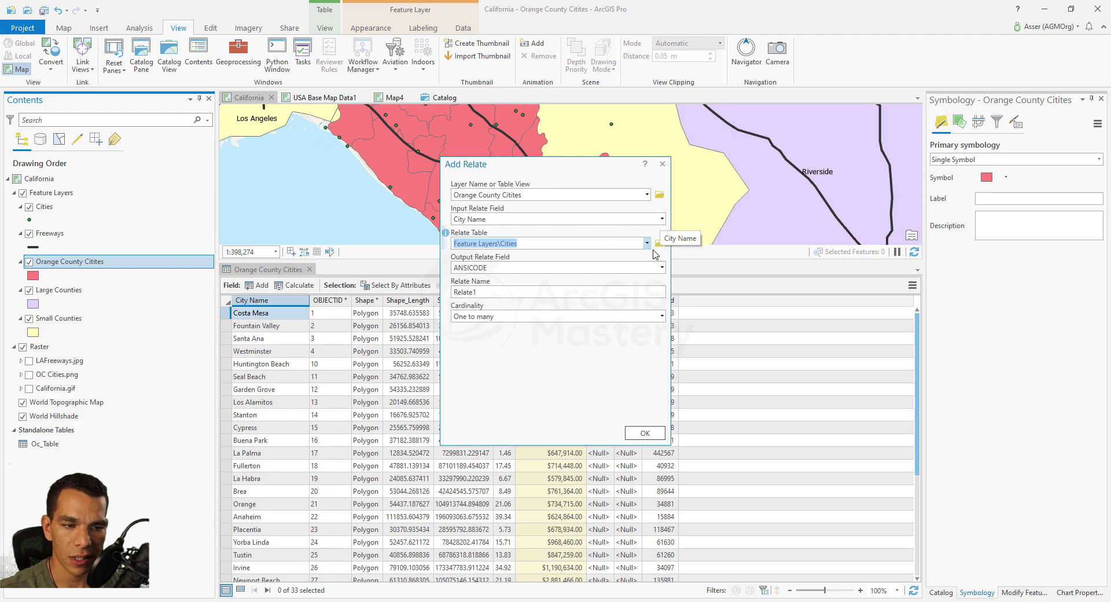
Create the relate with NAME as output relate field, CityRelate as relate name and One to one as cardinality
click(662, 268)
click(662, 268)
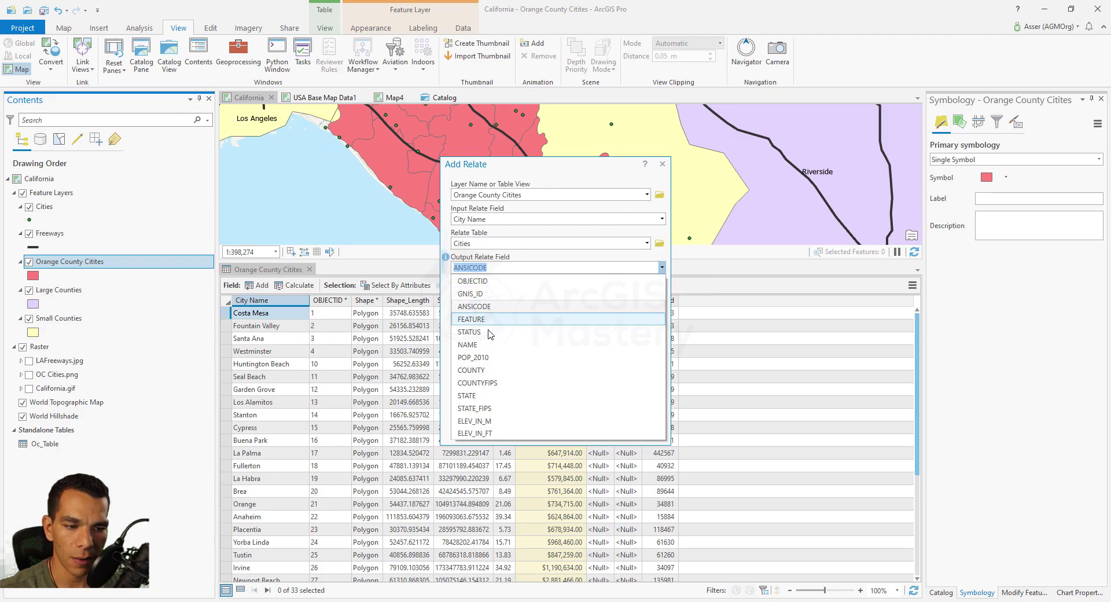
click(479, 345)
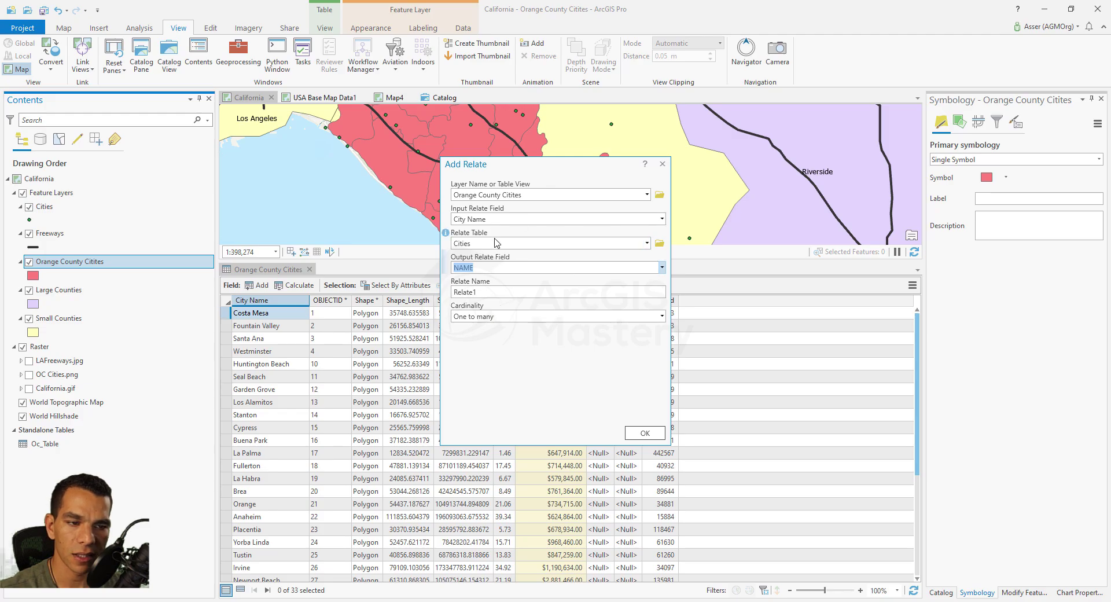
click(487, 294)
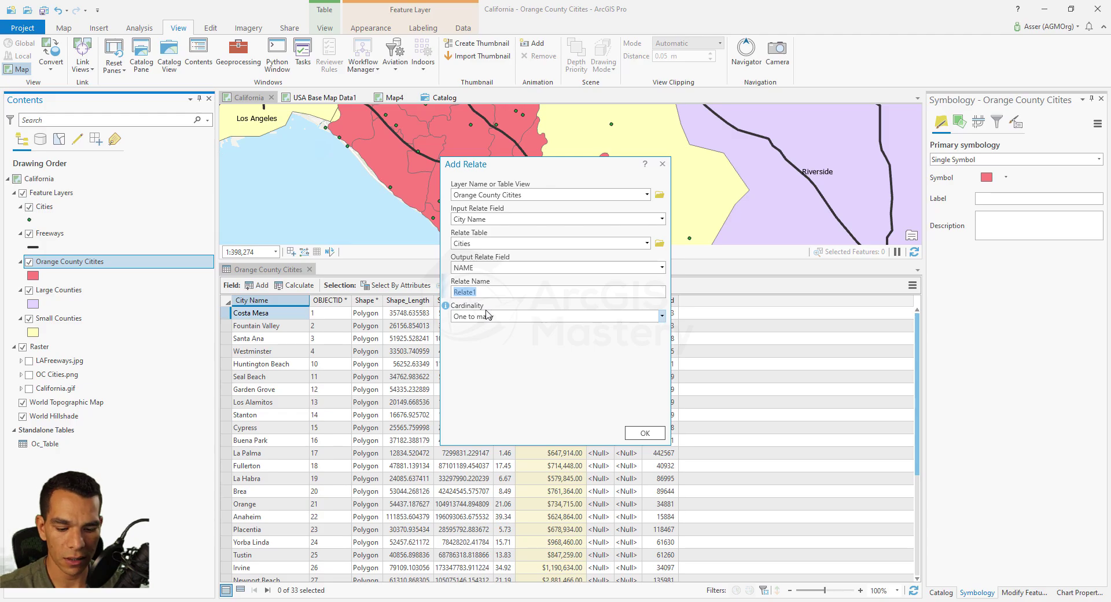
text(City)
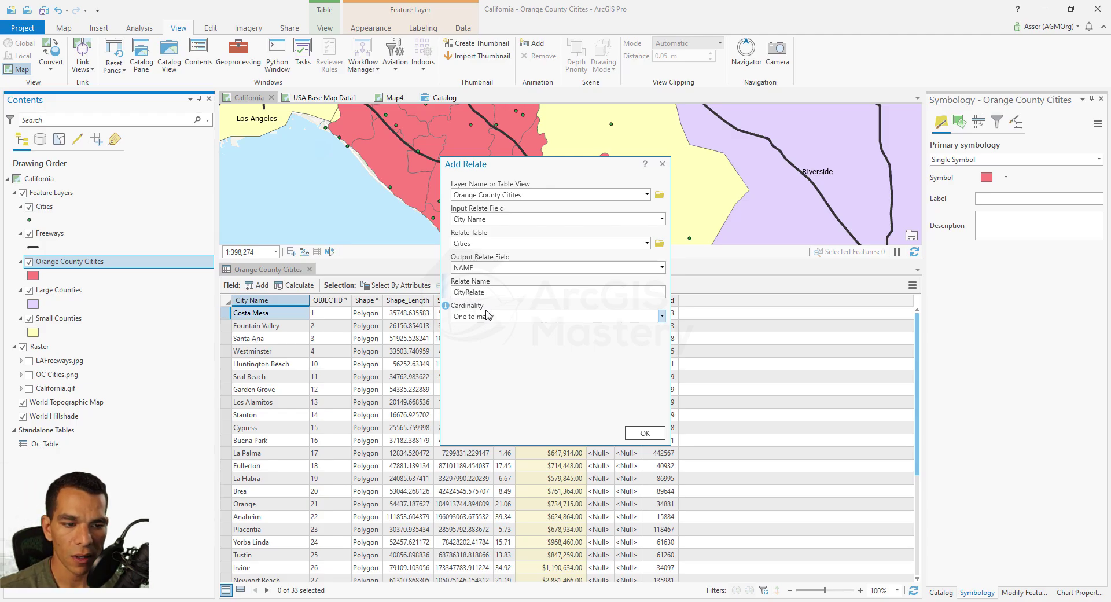
click(661, 317)
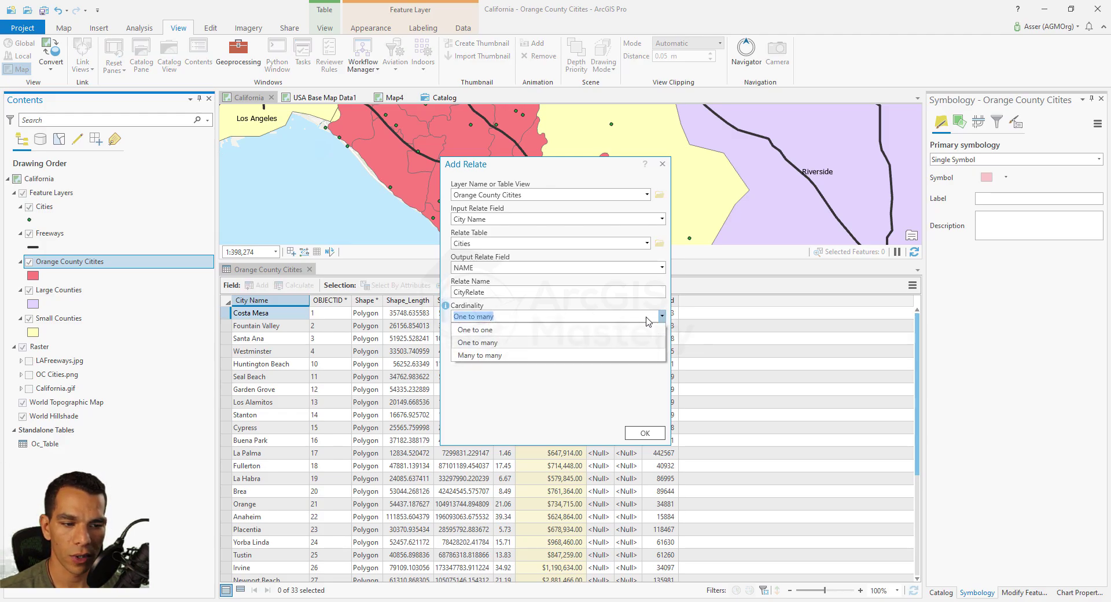
click(523, 333)
click(645, 434)
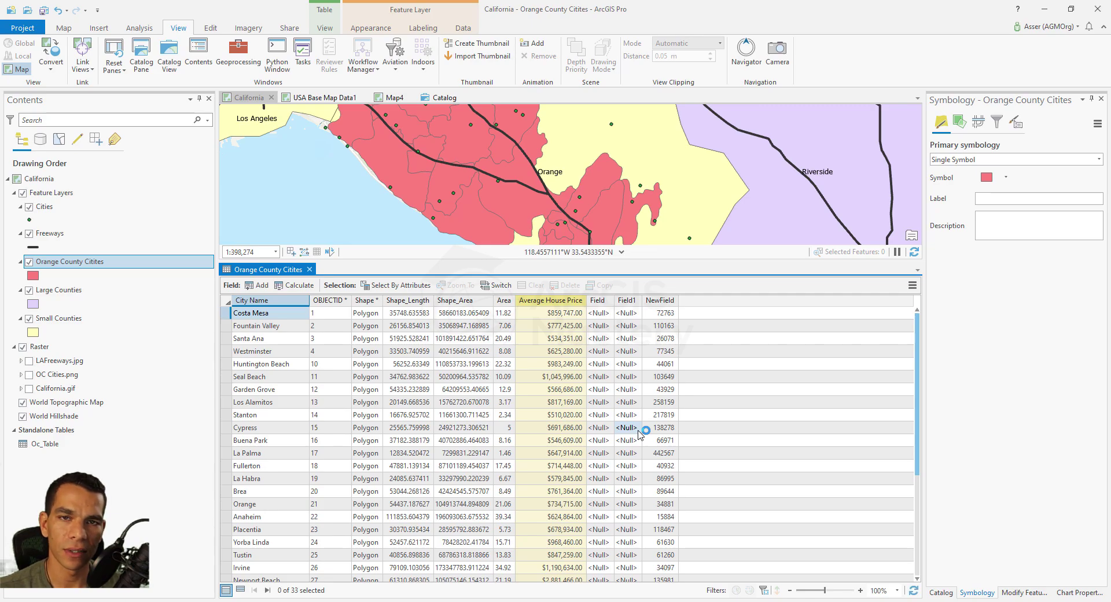
Open the attribute table of the Cities layer and shrink the table area to enlarge the map view
right_click(48, 209)
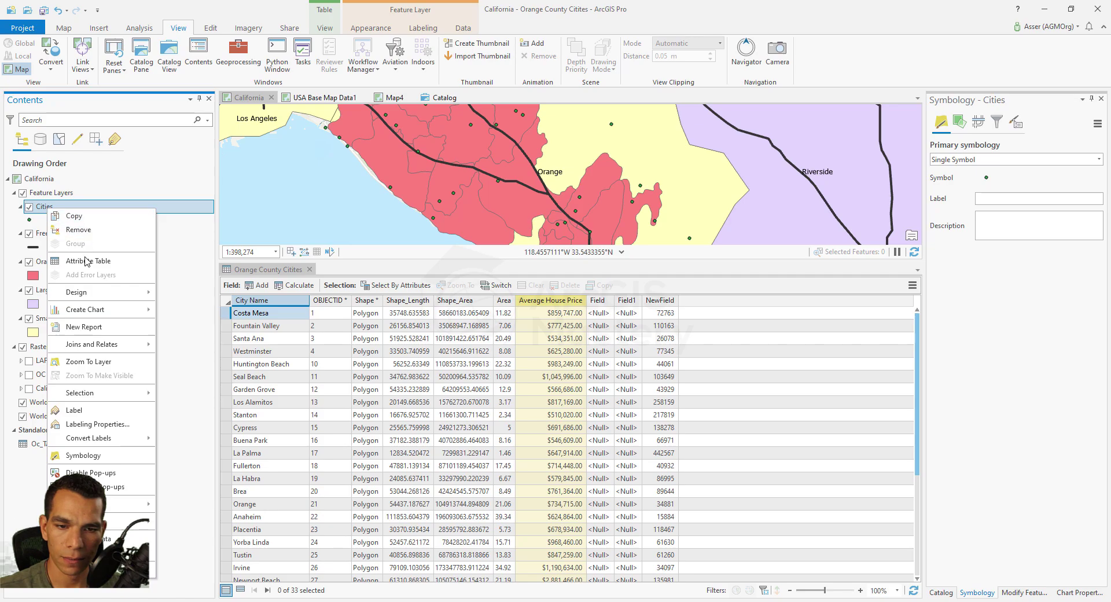
click(87, 261)
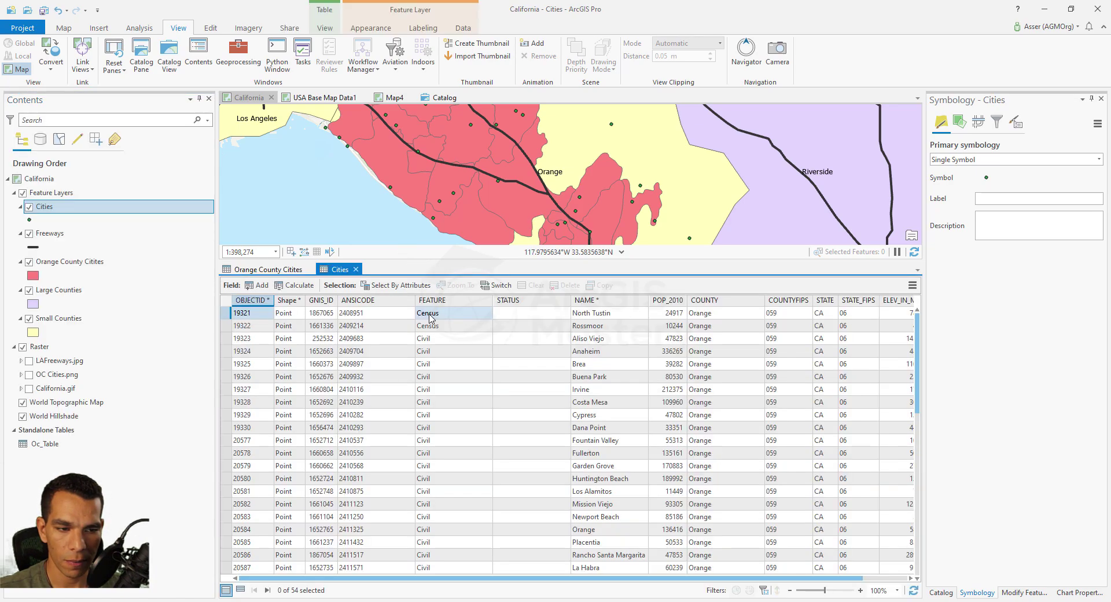
drag(436, 263, 436, 335)
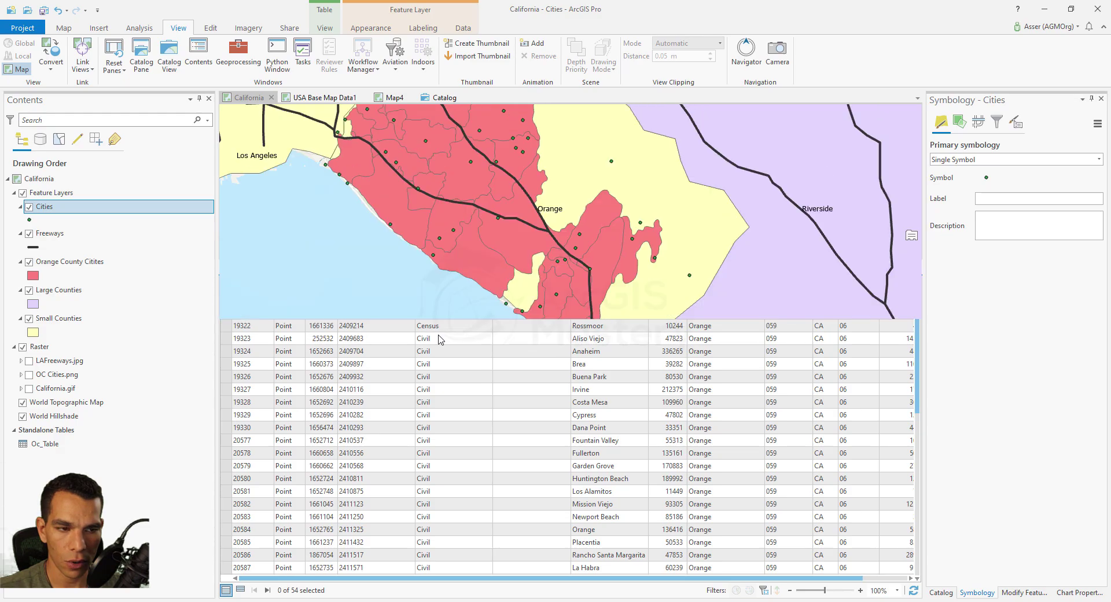
Select the Costa Mesa through Seal Beach records in the Orange County Citites table and examine the related selection in the Cities table
click(270, 346)
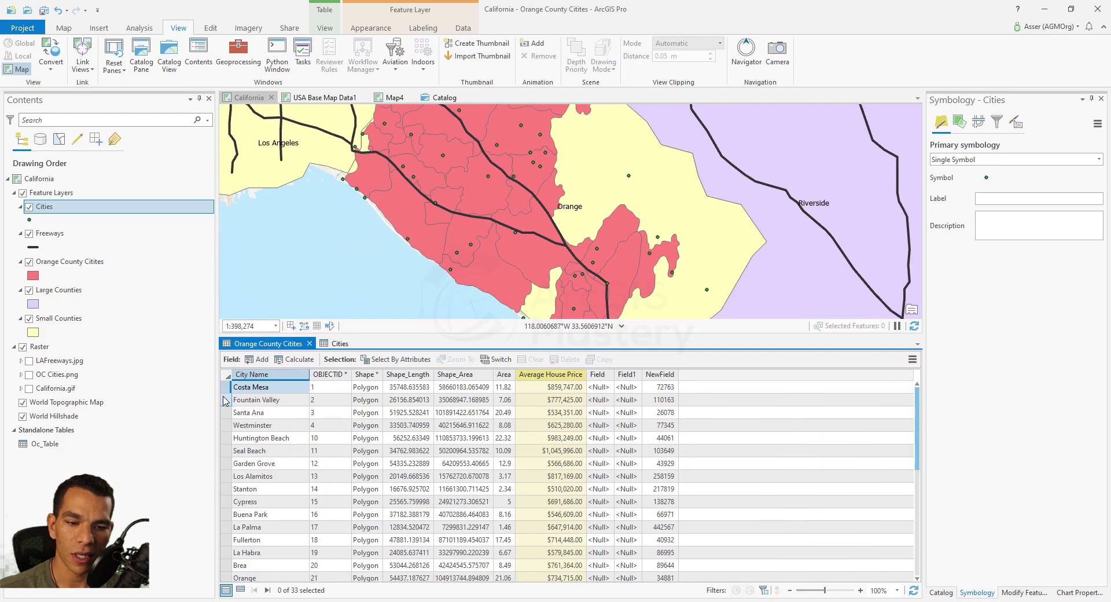
drag(226, 387, 225, 454)
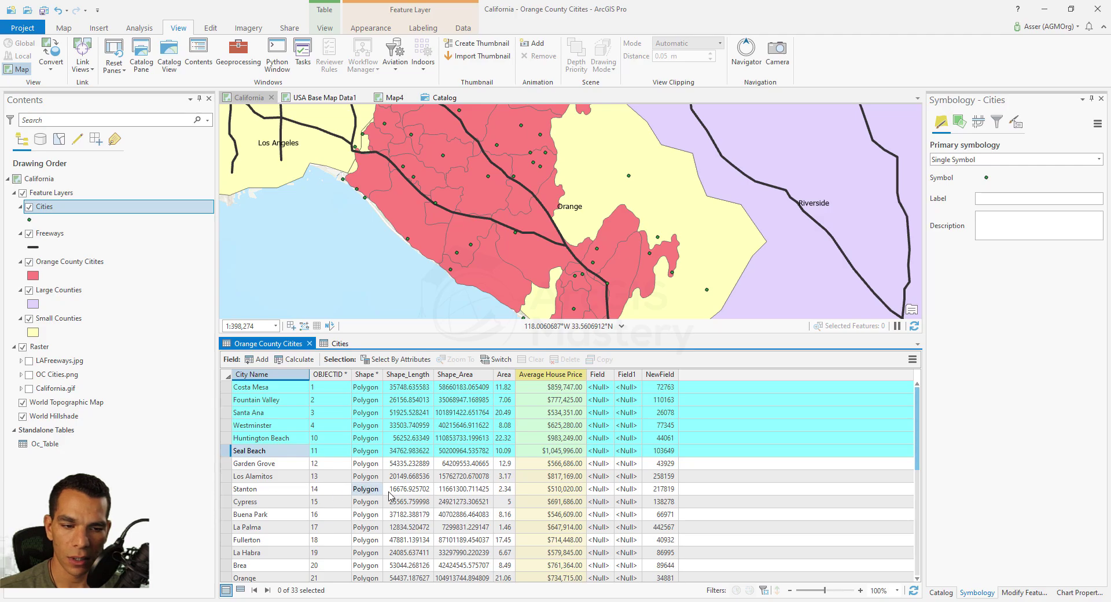
click(339, 344)
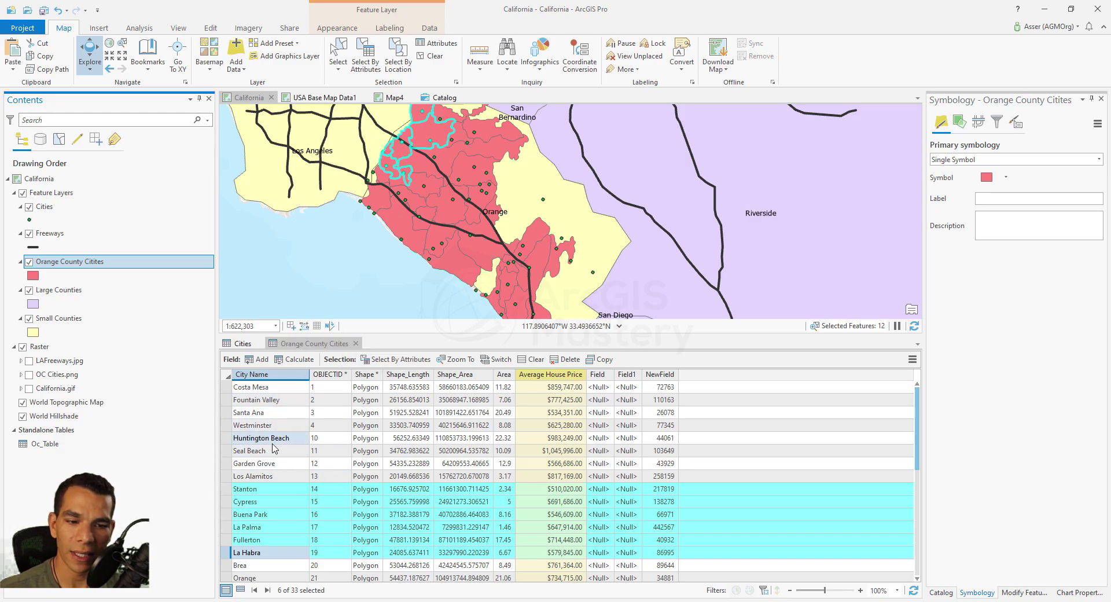
click(234, 344)
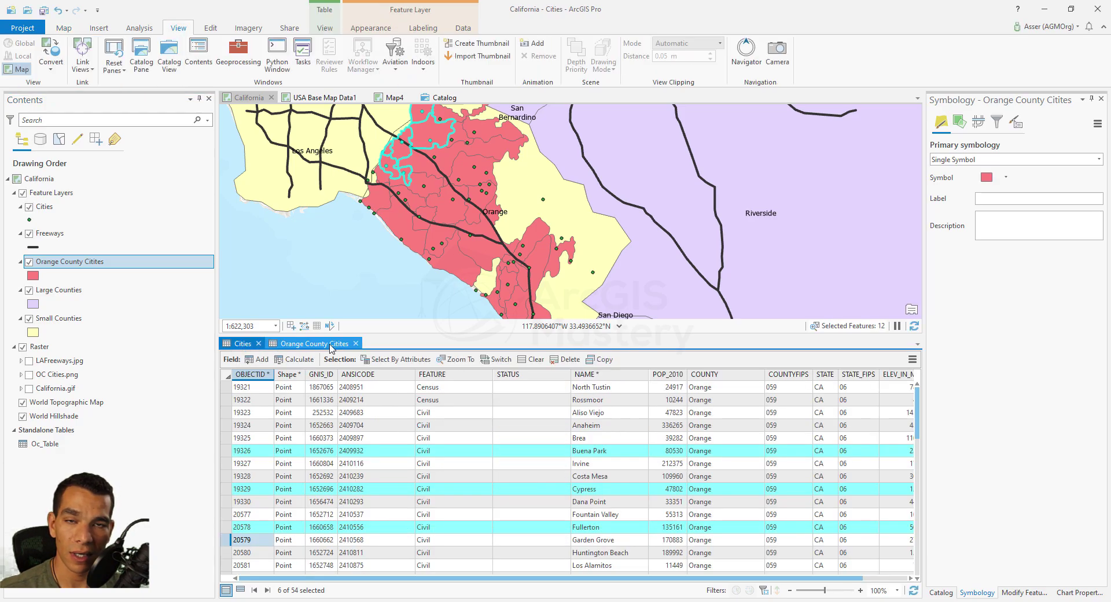
click(311, 344)
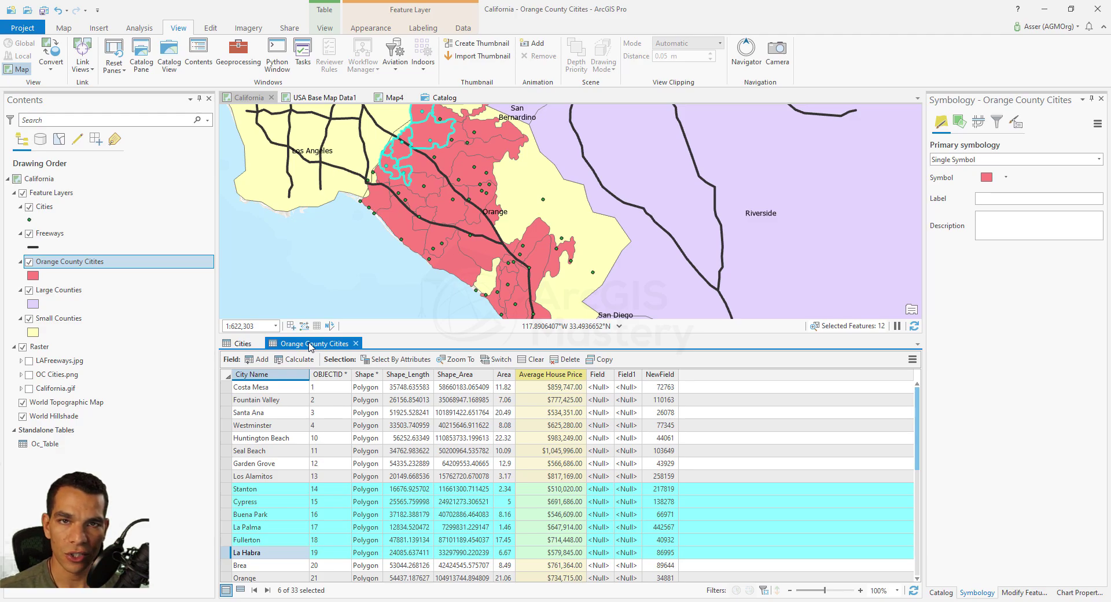
Turn off Select related records for the Orange County Citites table and clear the map's selection
click(913, 359)
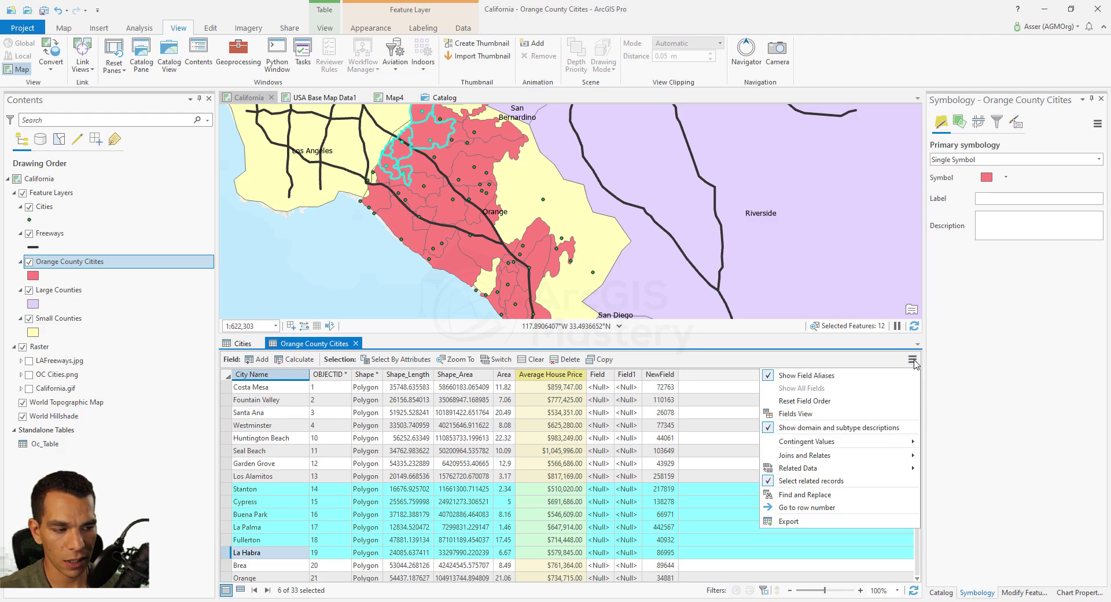
click(826, 481)
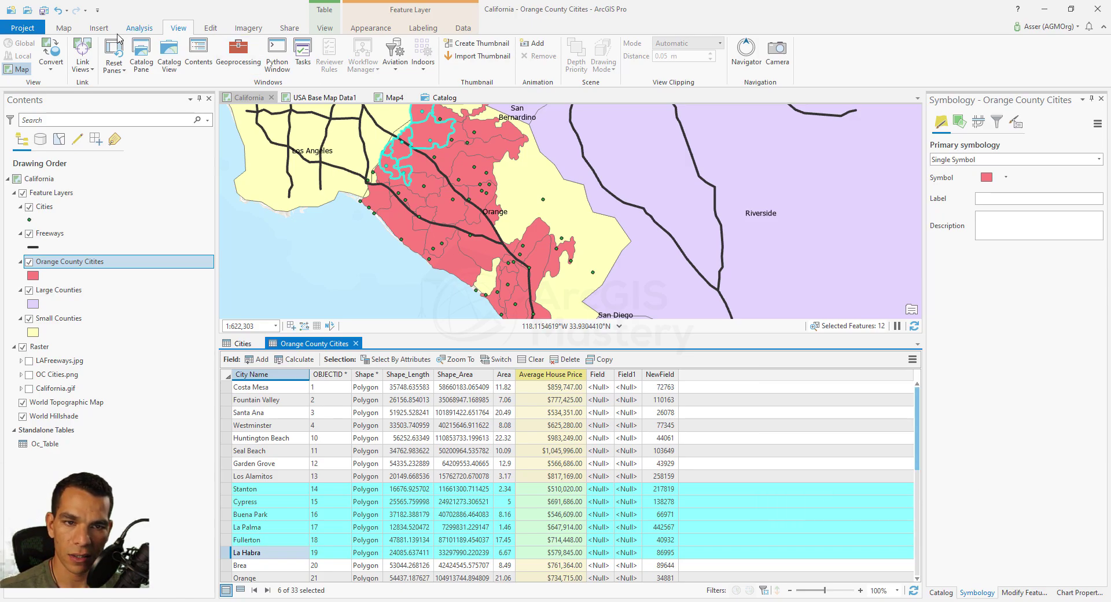
click(72, 29)
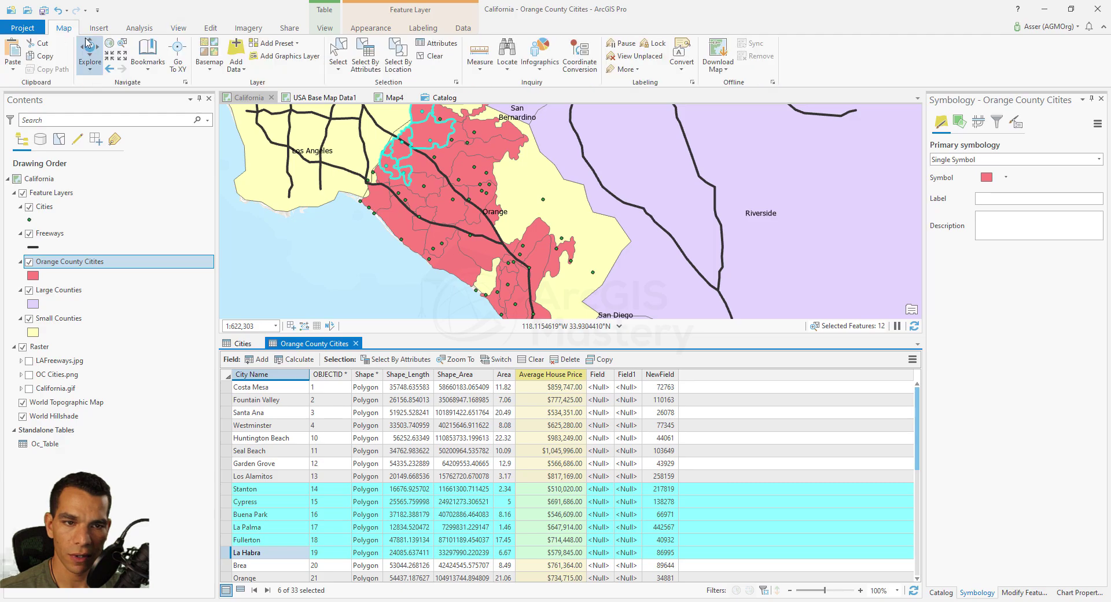
click(429, 58)
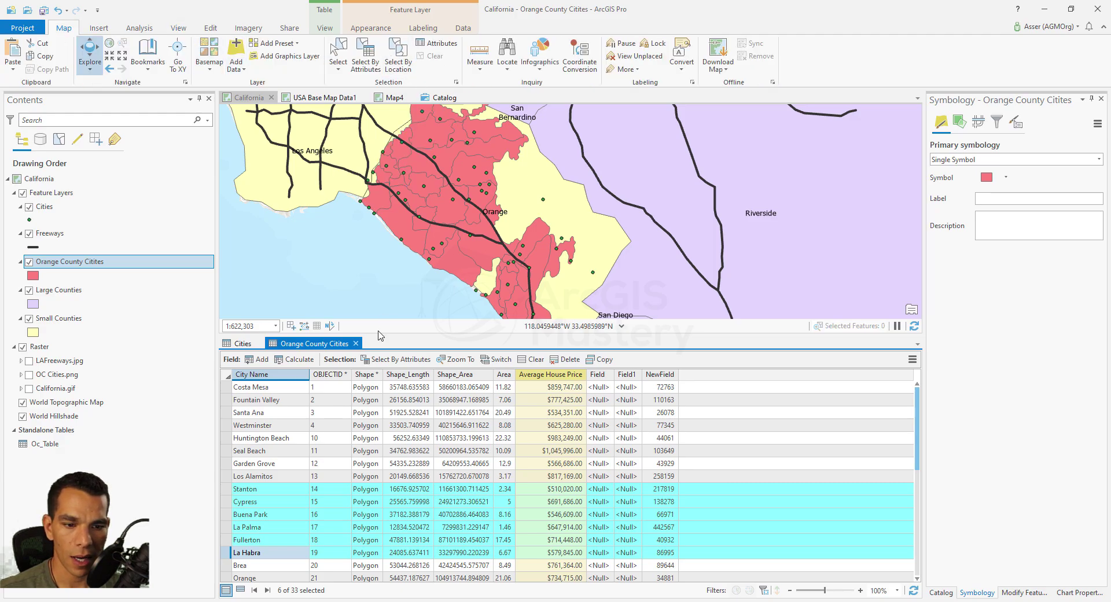
Select the Westminster through Los Alamitos records in the Orange County Citites table and check the Cities table for related selections
click(225, 428)
shift+click(225, 475)
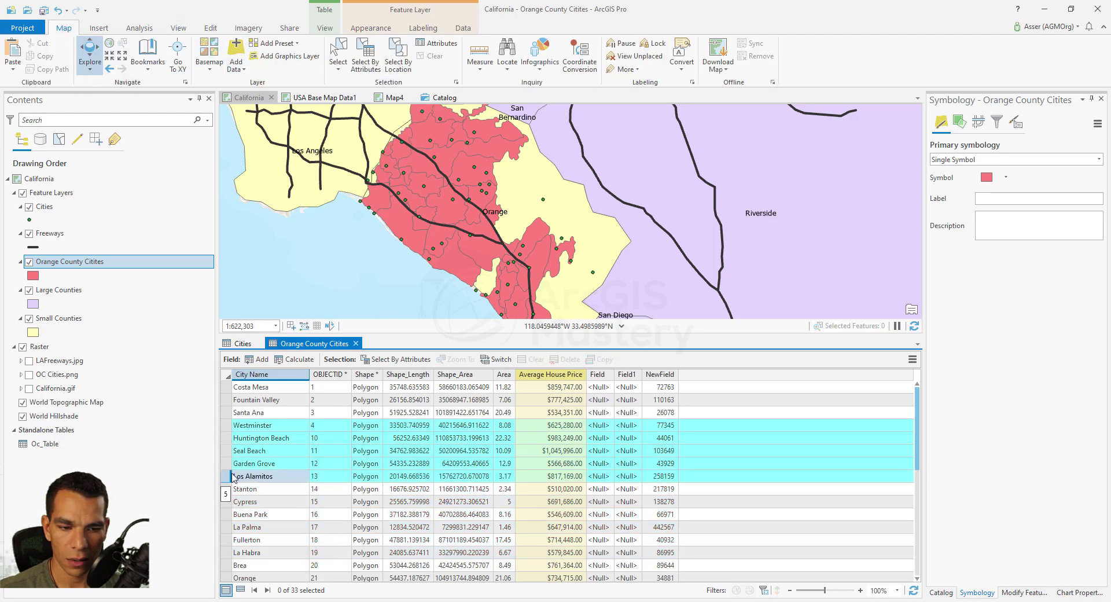
click(238, 343)
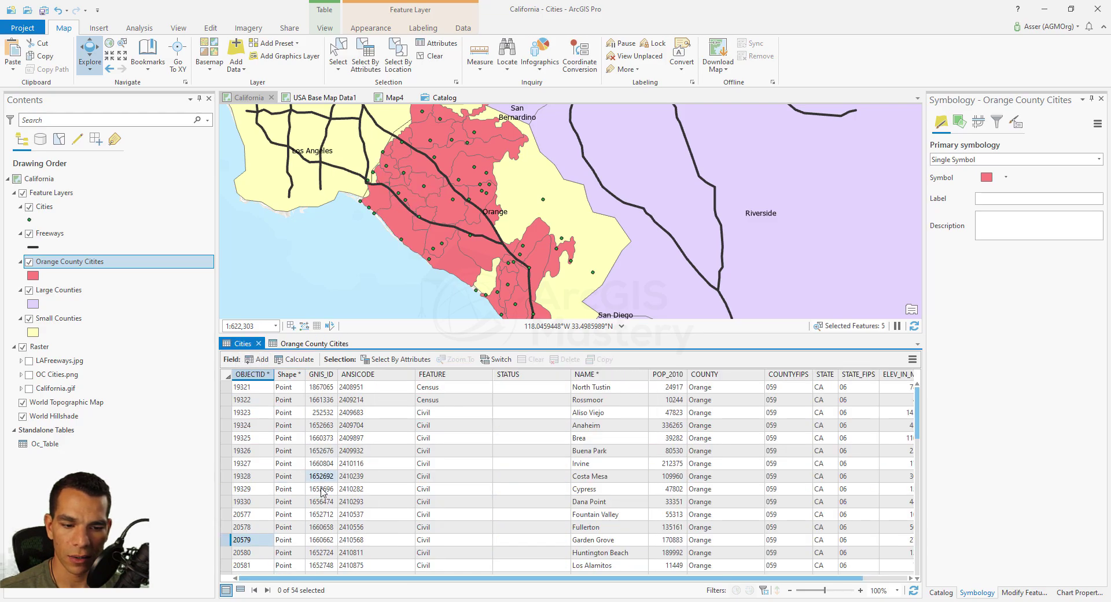
scroll(313, 485, up, 3)
click(312, 344)
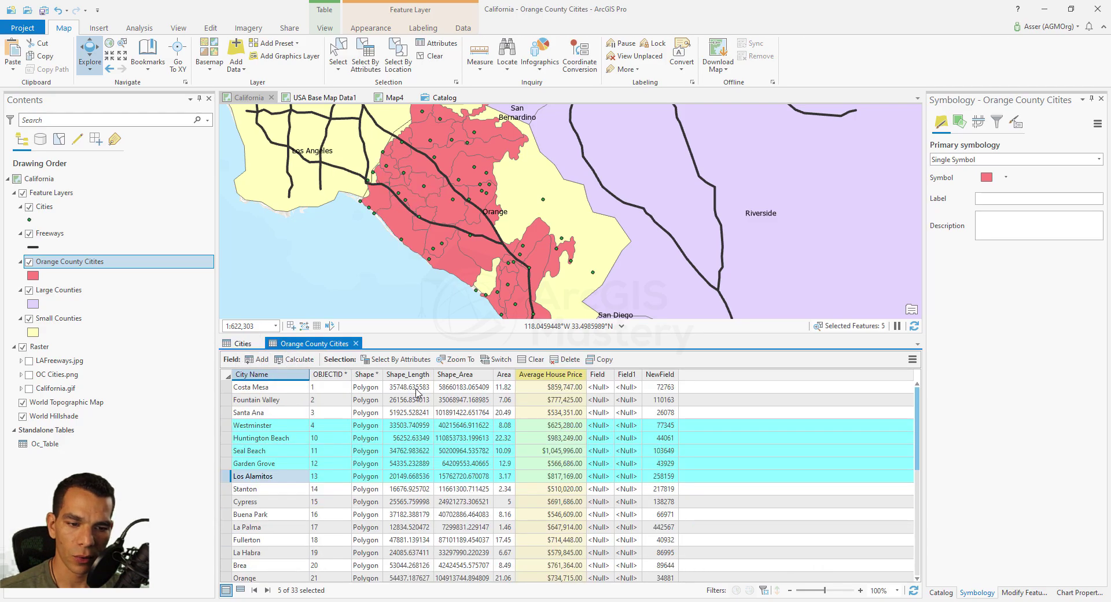
Turn on Select related records for the Orange County Citites table and check the Cities table's selection again
click(913, 359)
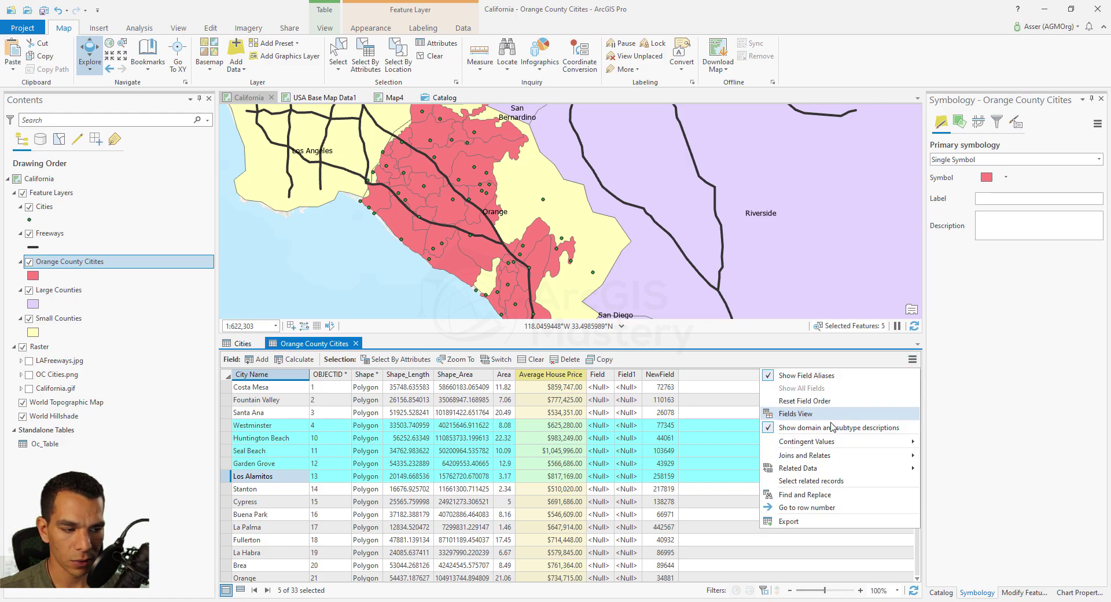
click(812, 483)
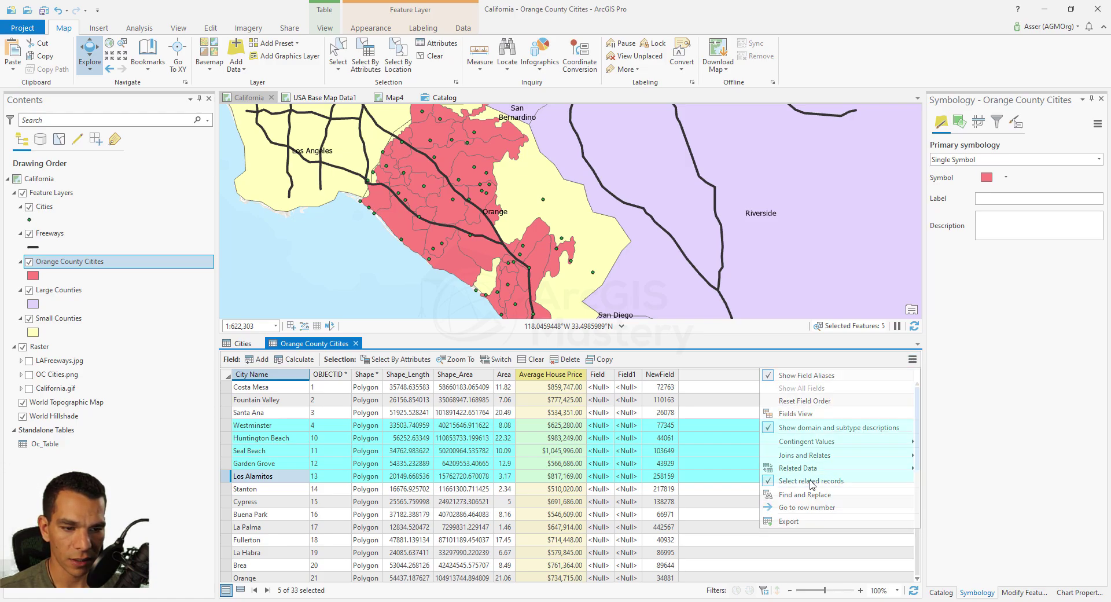
click(243, 344)
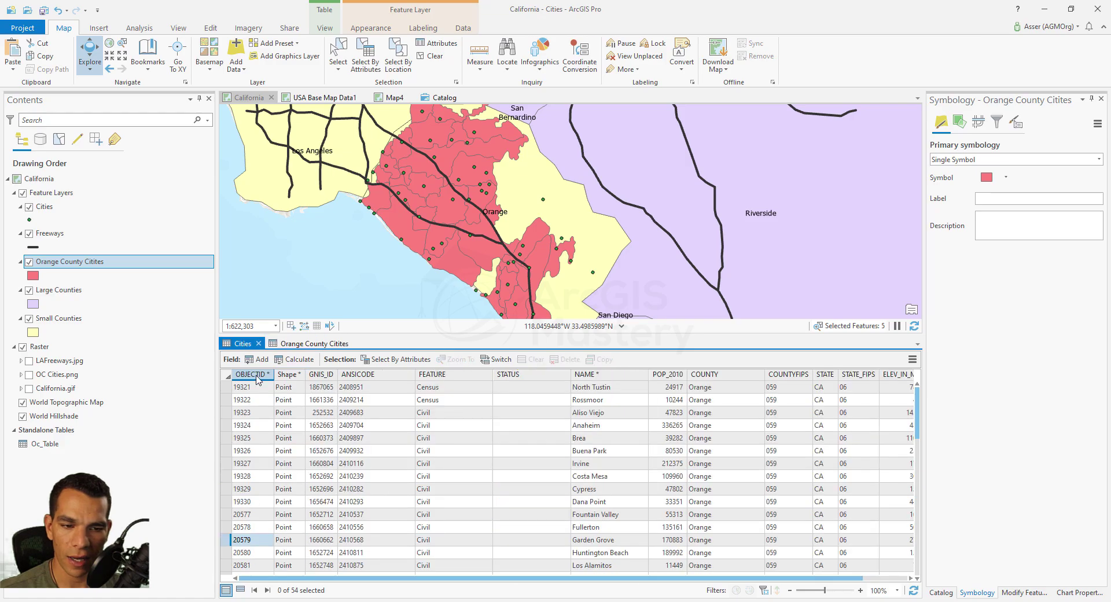
click(297, 344)
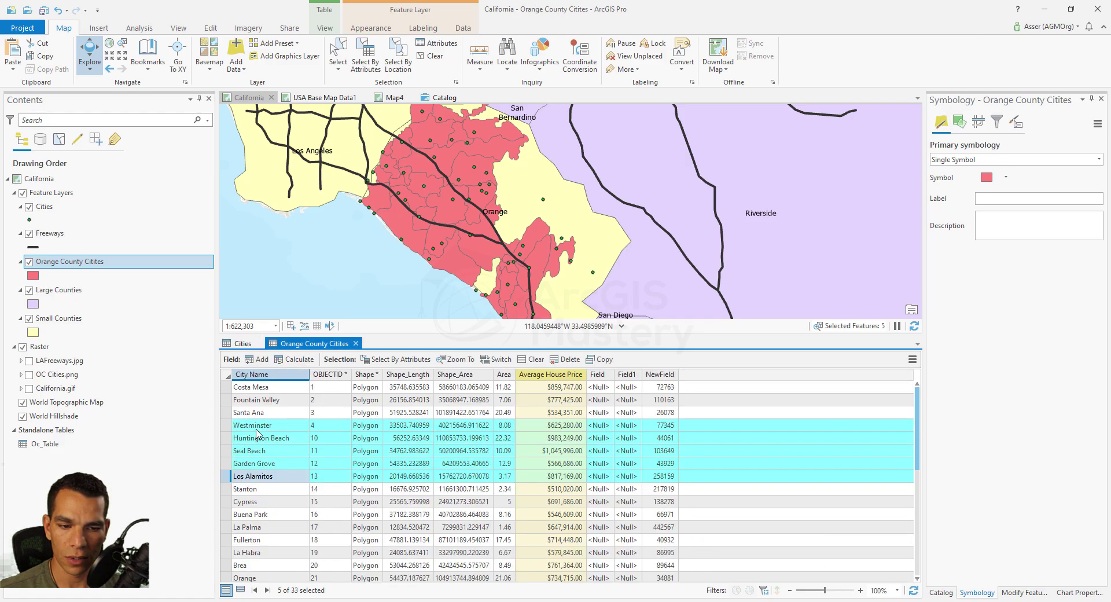
Select the Cypress and Buena Park records in the Orange County Citites table and show the related records in the Cities table
click(227, 501)
shift+click(227, 513)
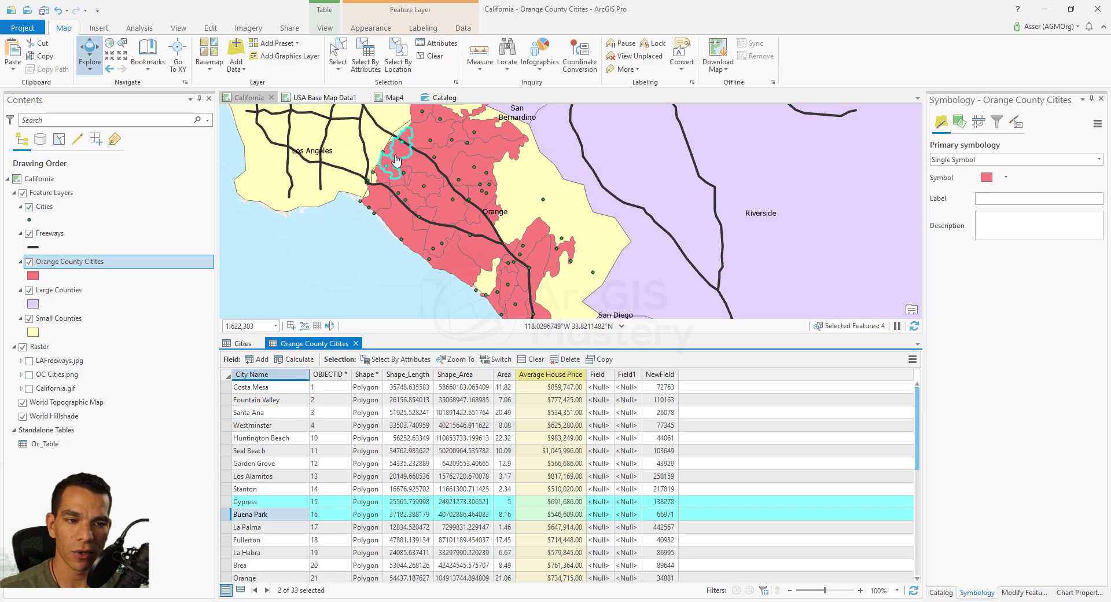
click(241, 344)
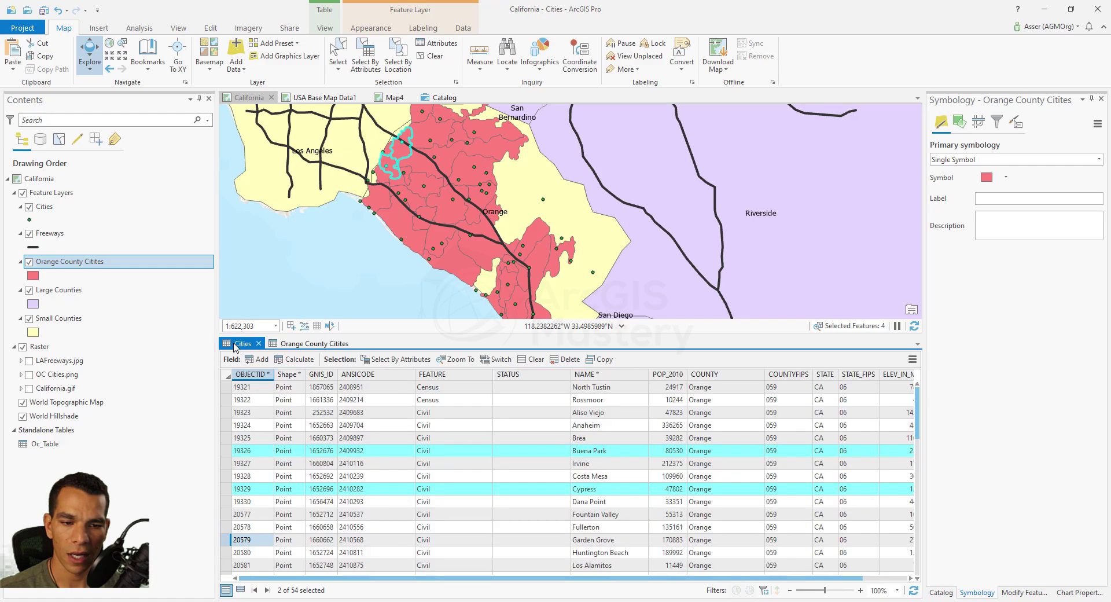
Show only the selected records in the Cities table
click(241, 589)
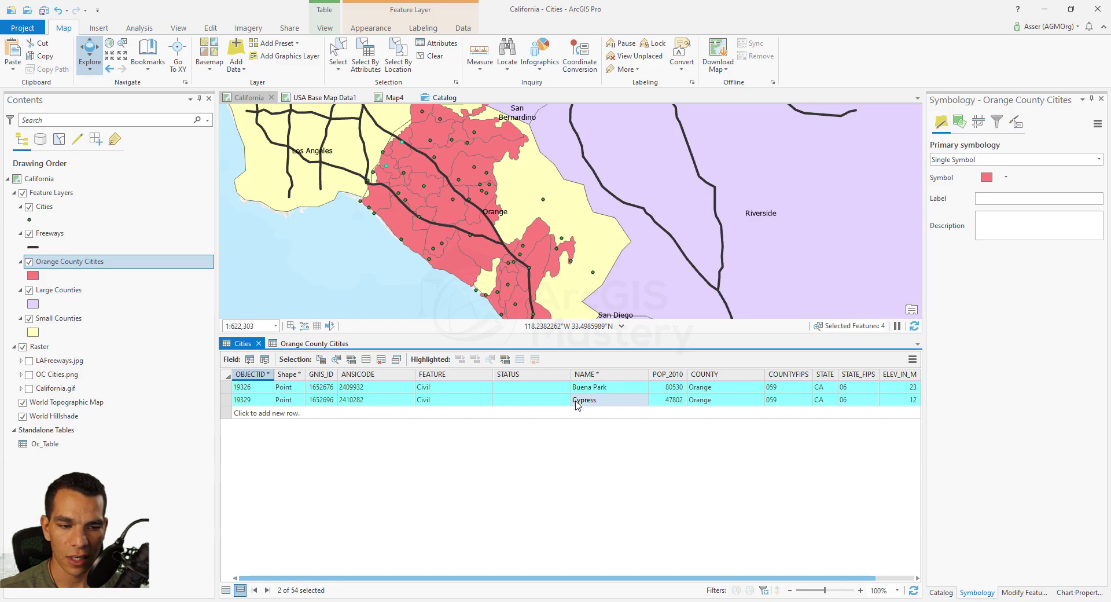
Remove all relates from the Orange County Citites table
click(319, 346)
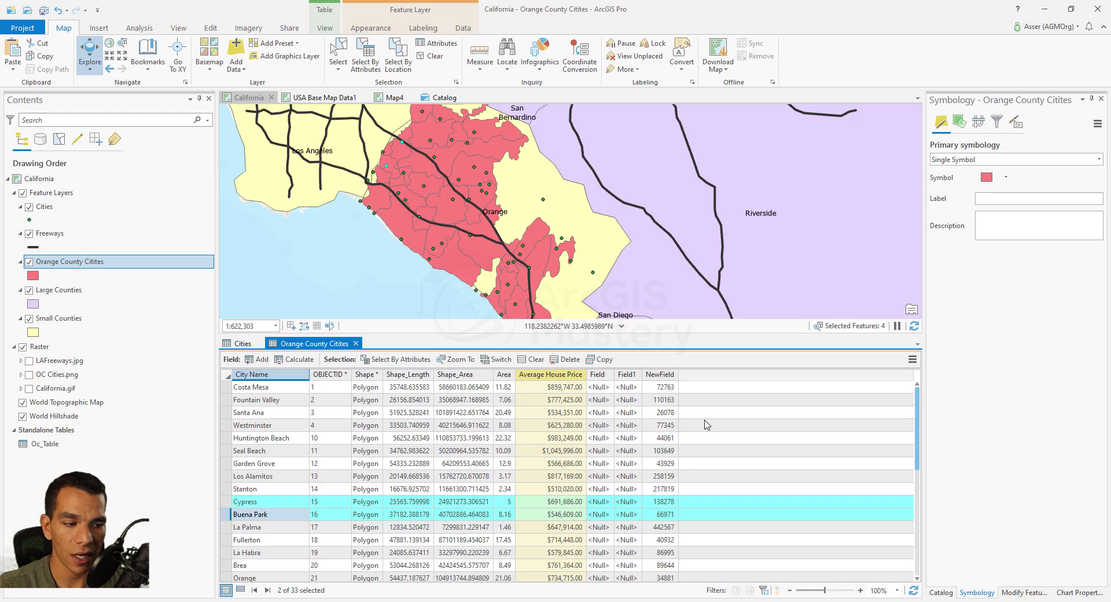
click(912, 359)
mouse_move(866, 461)
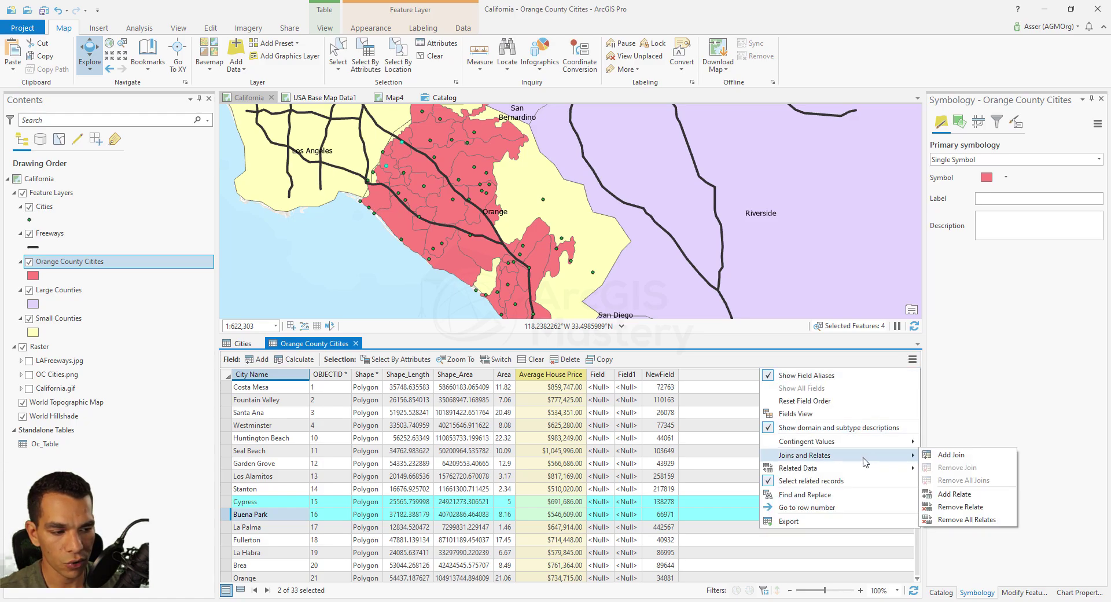
click(968, 520)
click(597, 334)
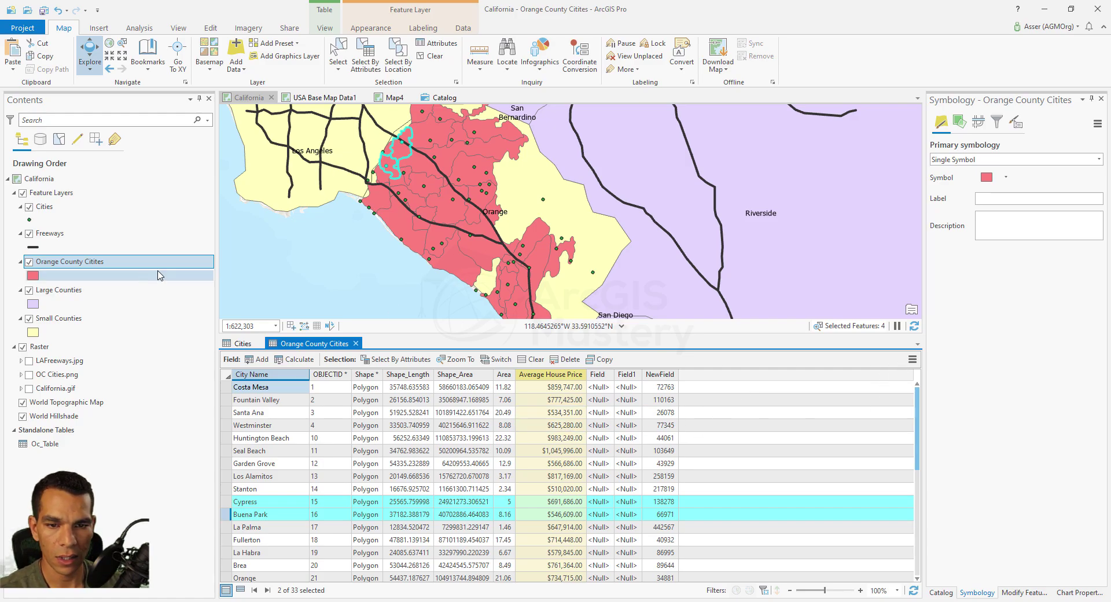
Join the Cities table to the Orange County Citites layer, matching City Name to NAME and keeping all target features
right_click(121, 265)
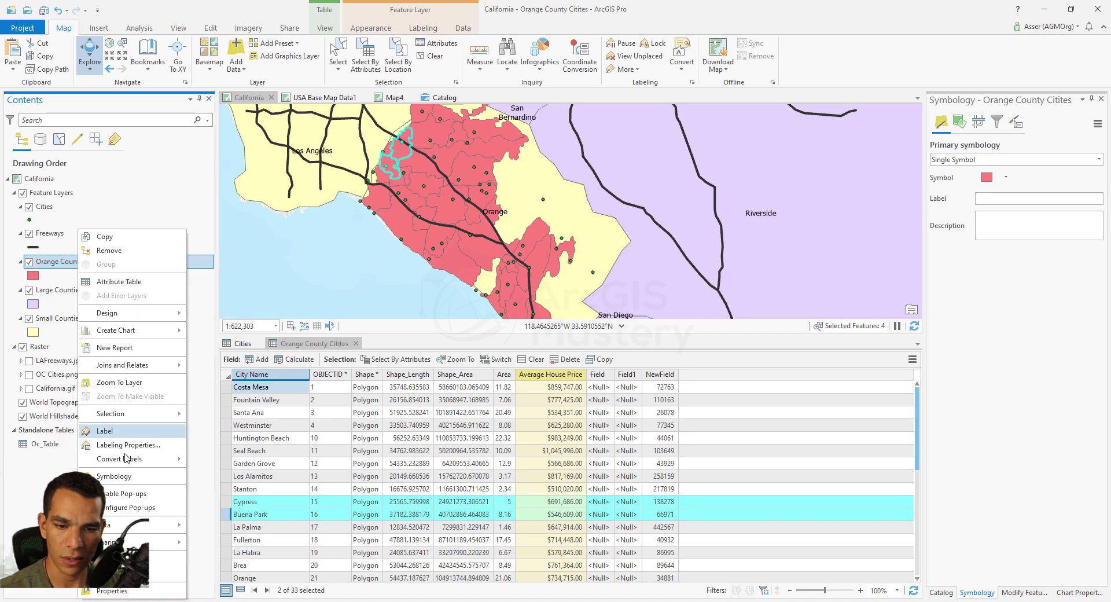
mouse_move(150, 370)
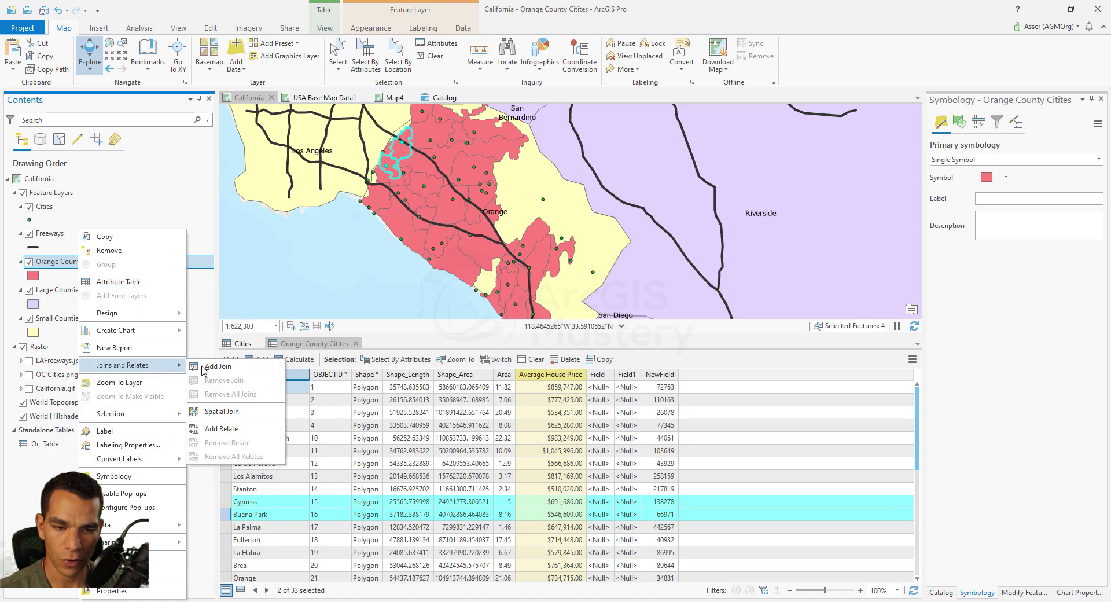
click(227, 371)
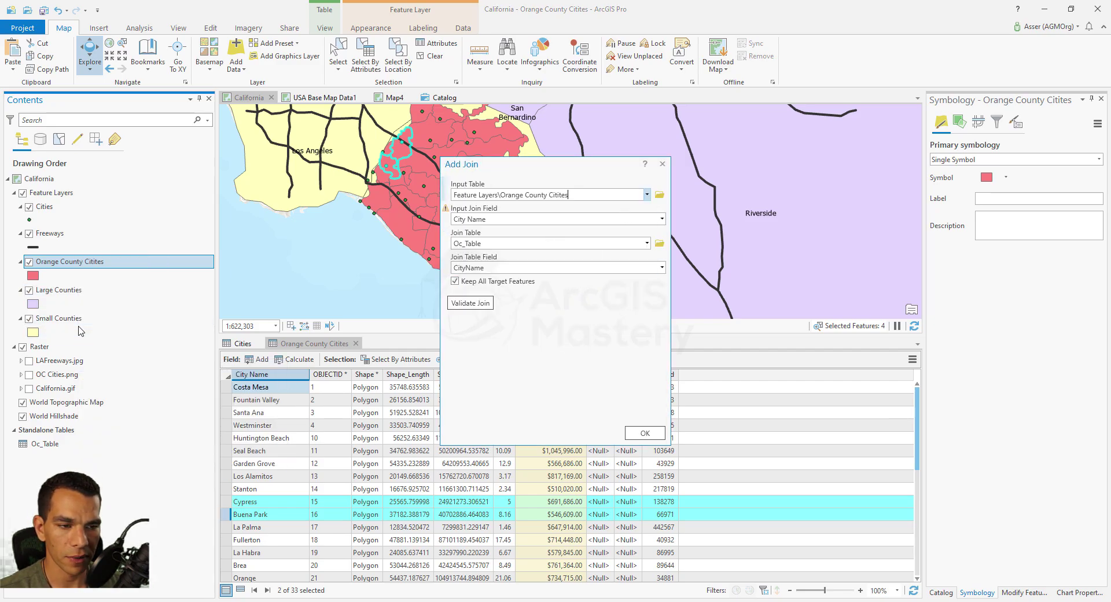
click(646, 243)
click(646, 243)
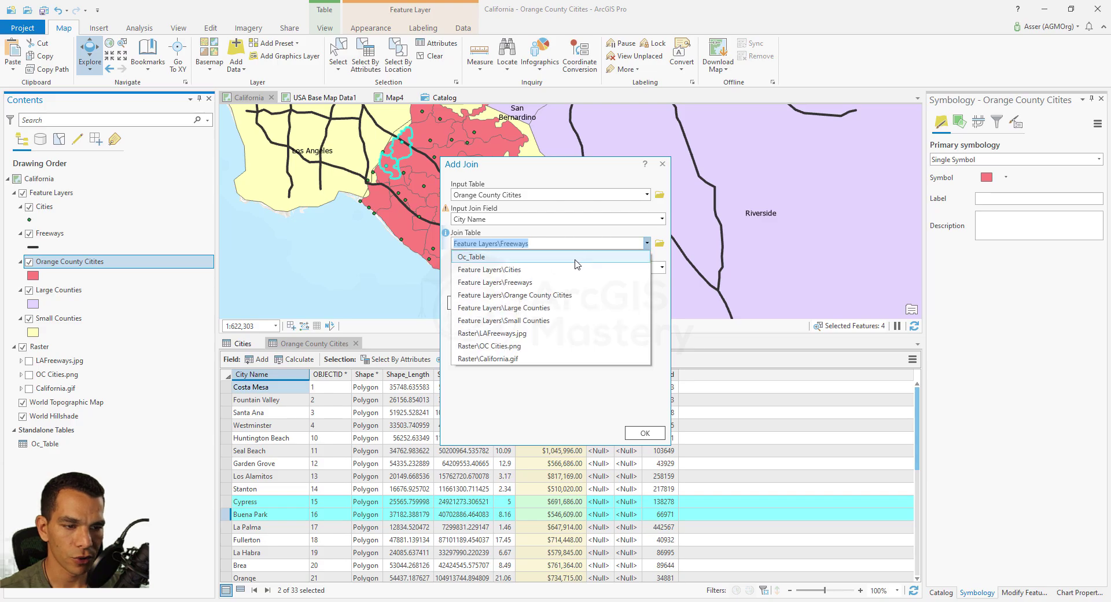
click(578, 268)
click(656, 267)
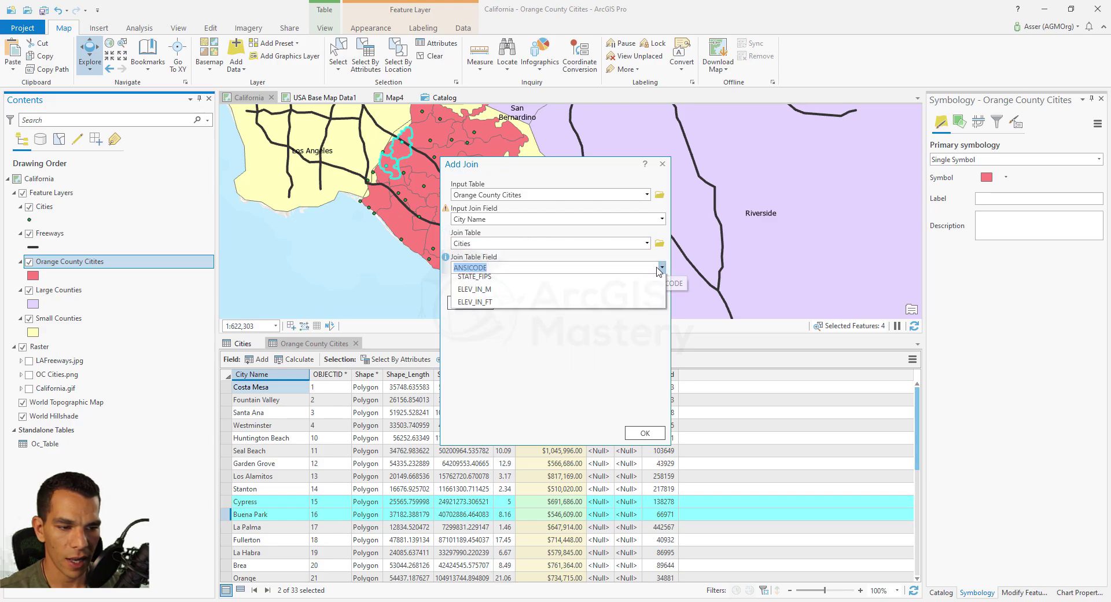
click(512, 331)
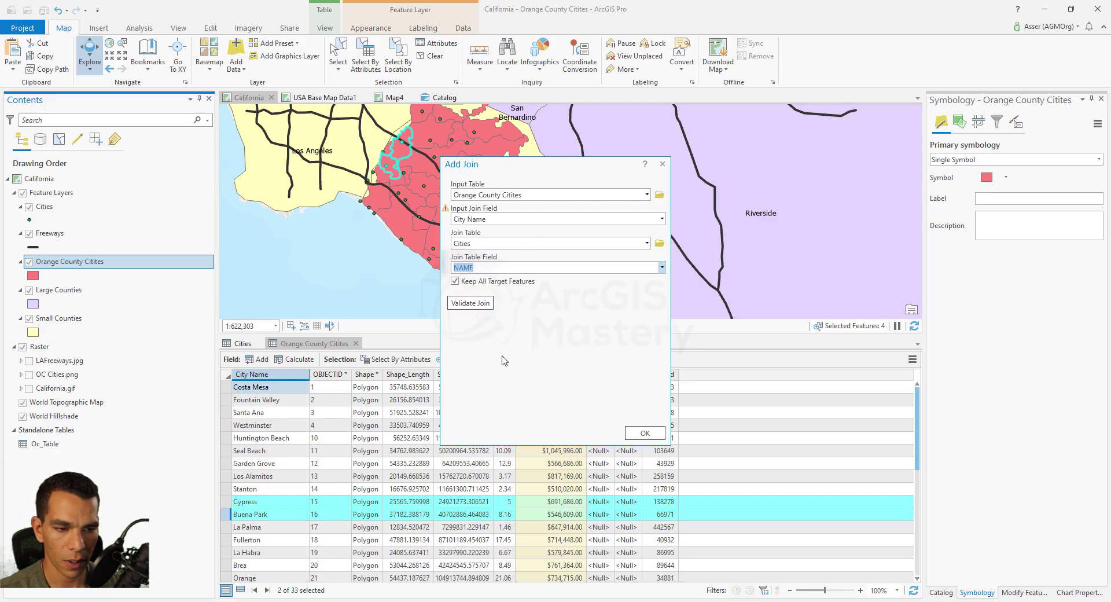
click(644, 433)
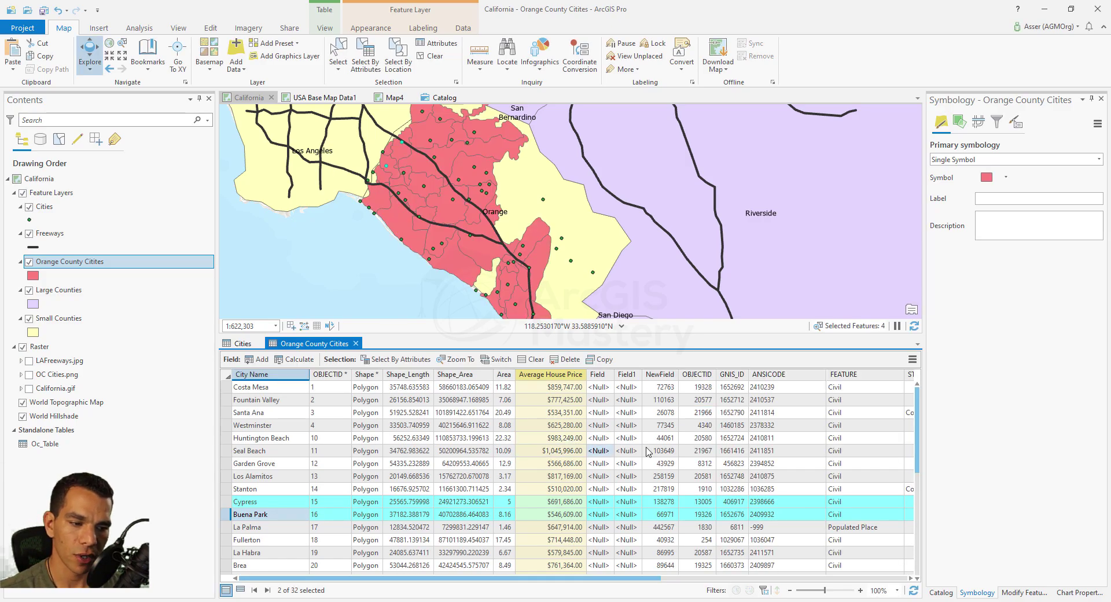
Examine the join details in the Orange County Citites layer properties, including cardinality, keys, join type and source table
right_click(93, 267)
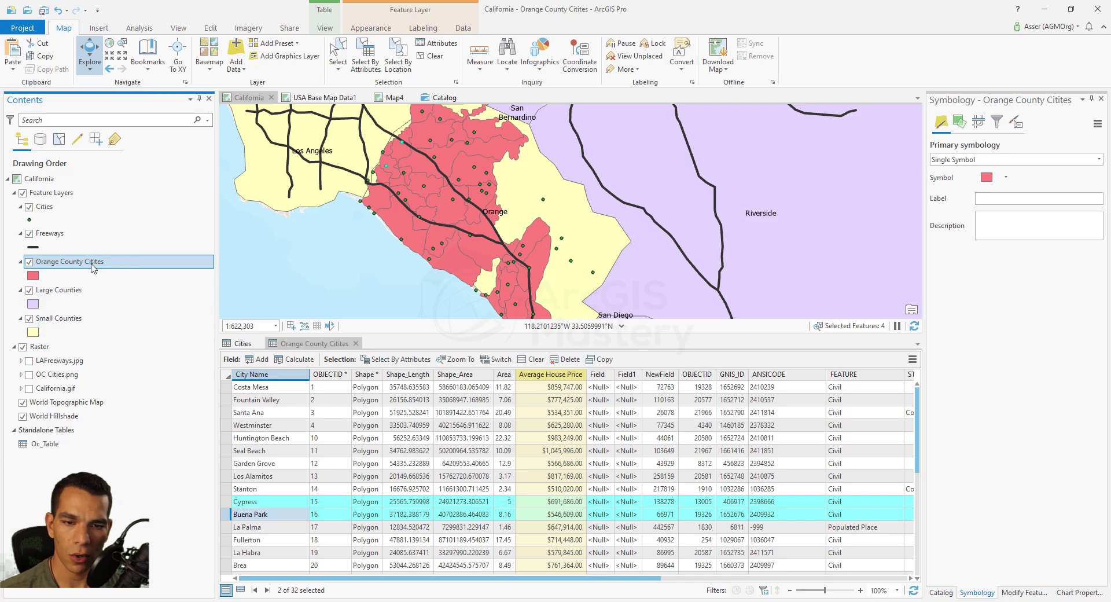
click(122, 590)
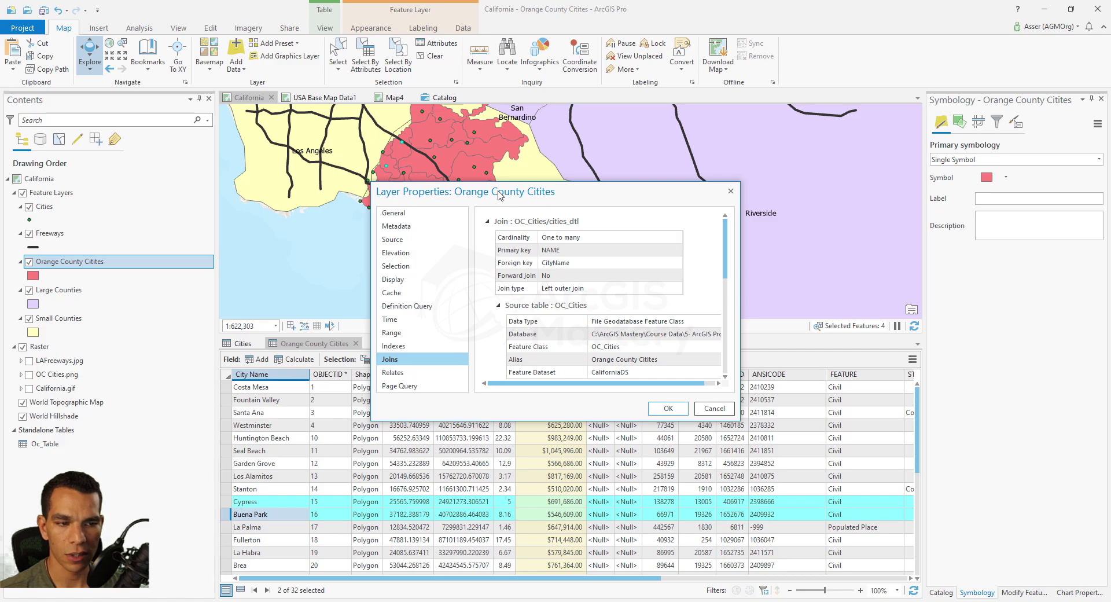
drag(501, 195, 476, 130)
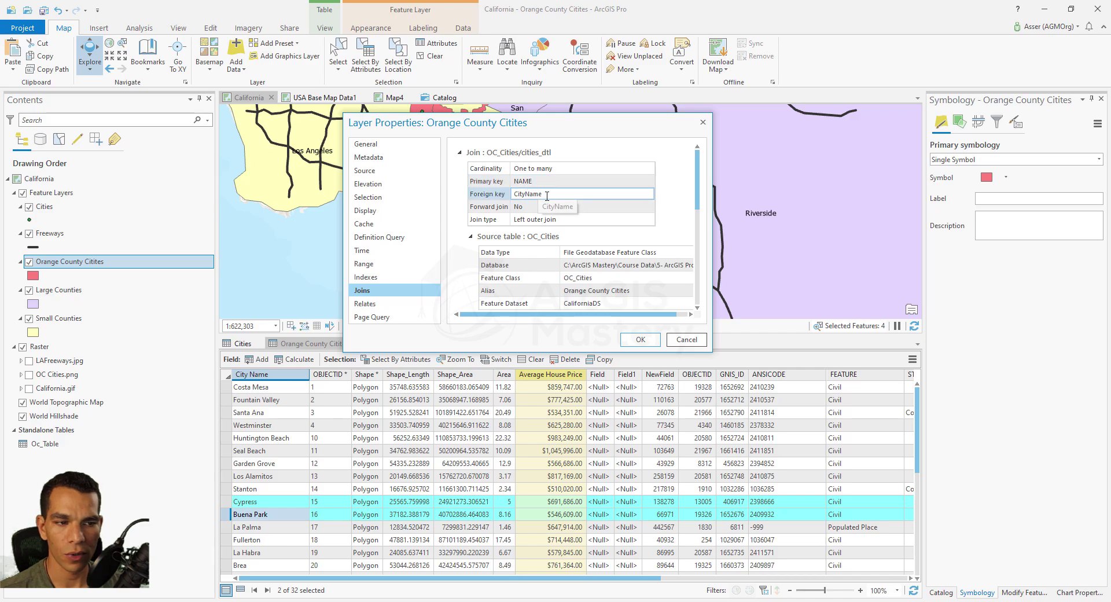
scroll(676, 208, down, 2)
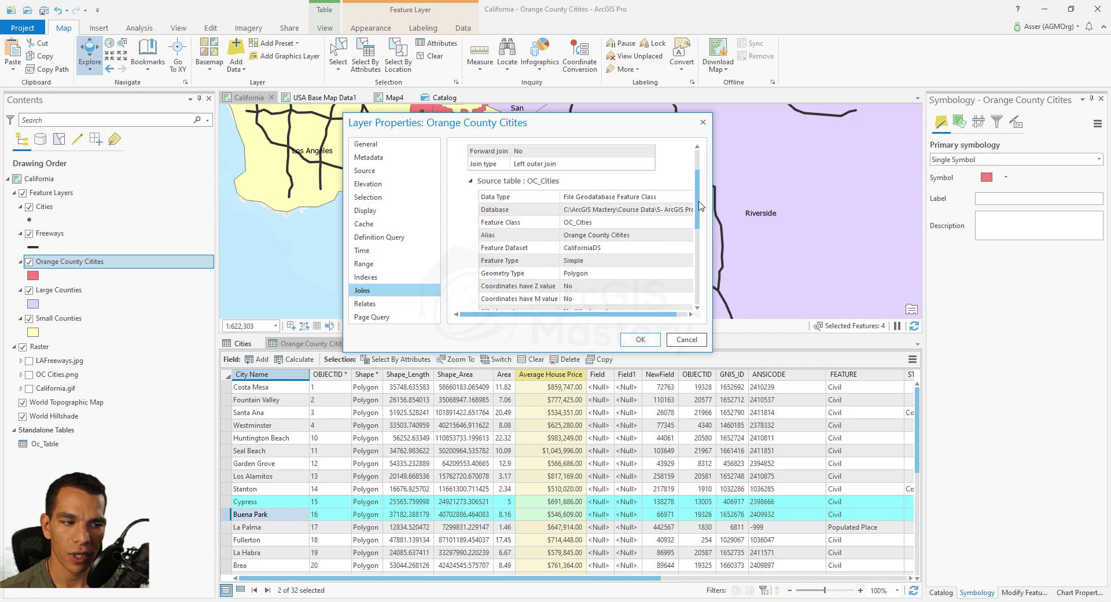
drag(698, 206, 698, 161)
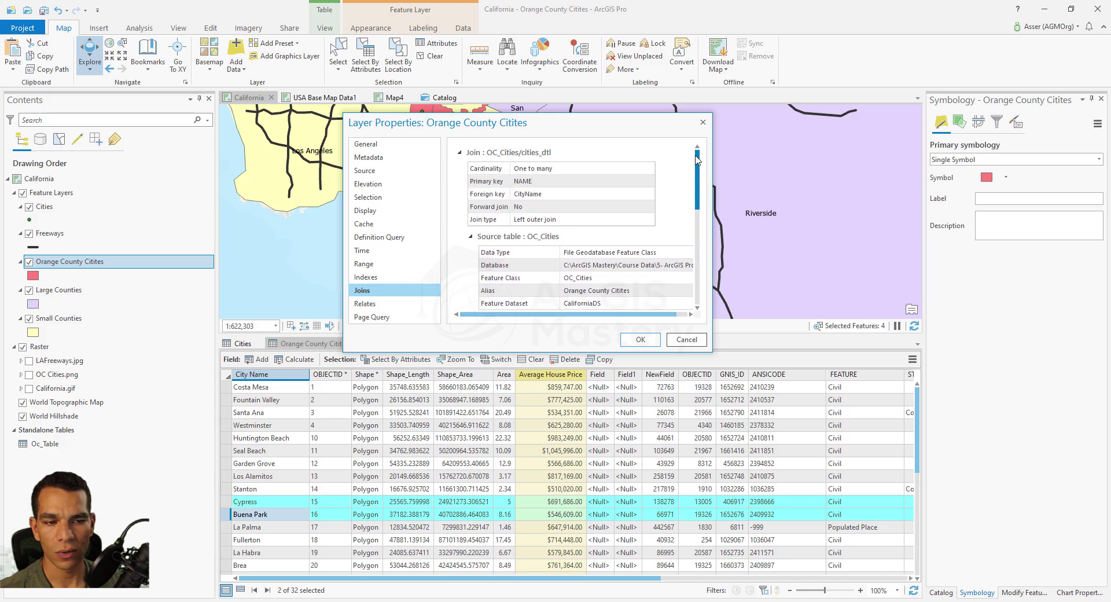
click(460, 152)
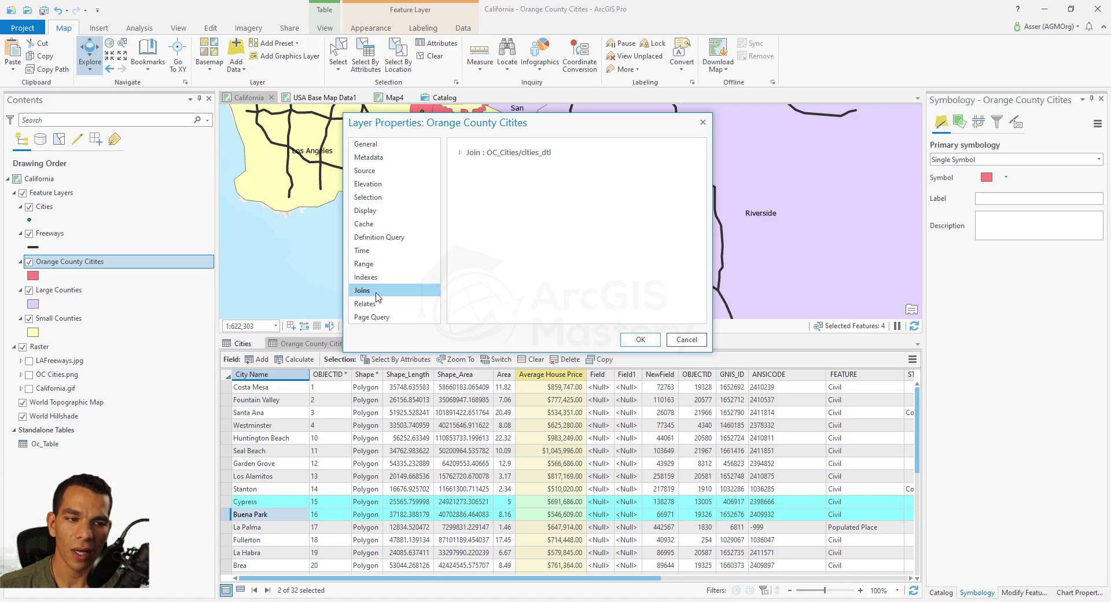
click(460, 152)
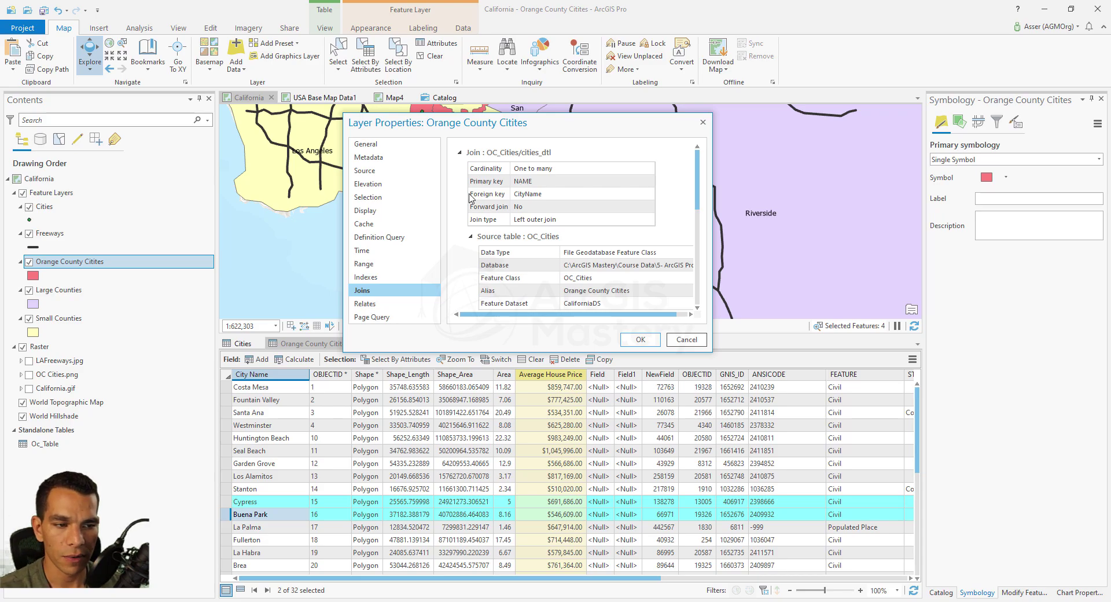
click(687, 339)
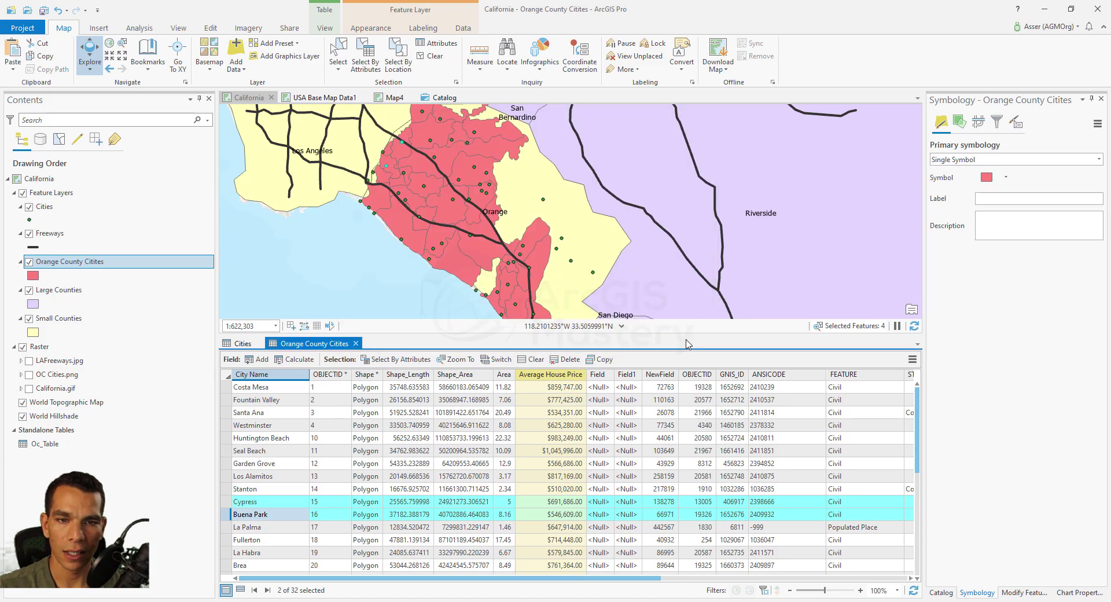
Save the project
click(44, 12)
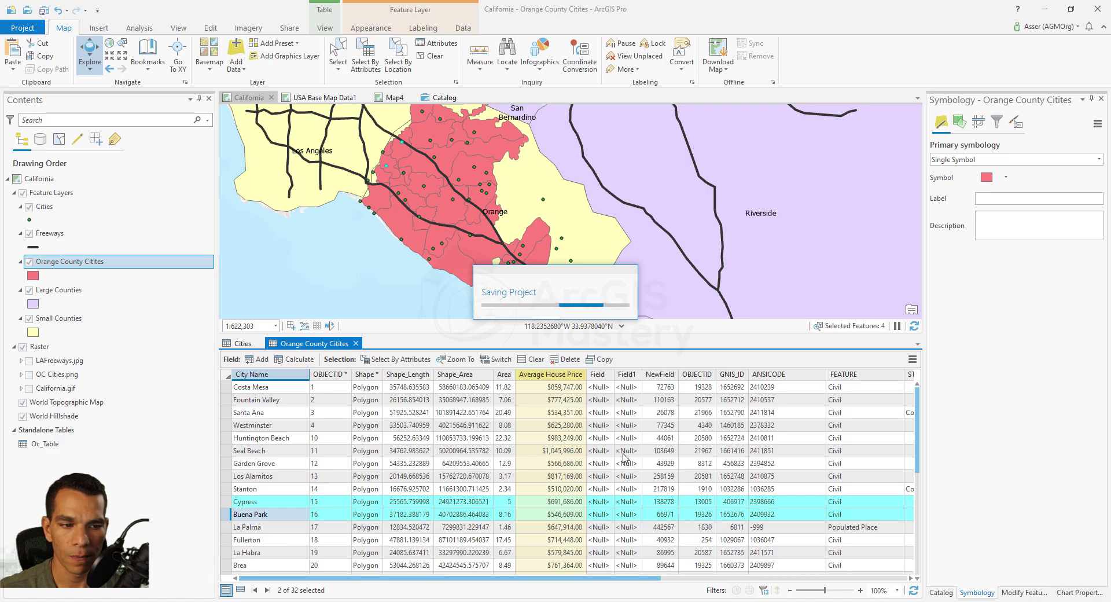